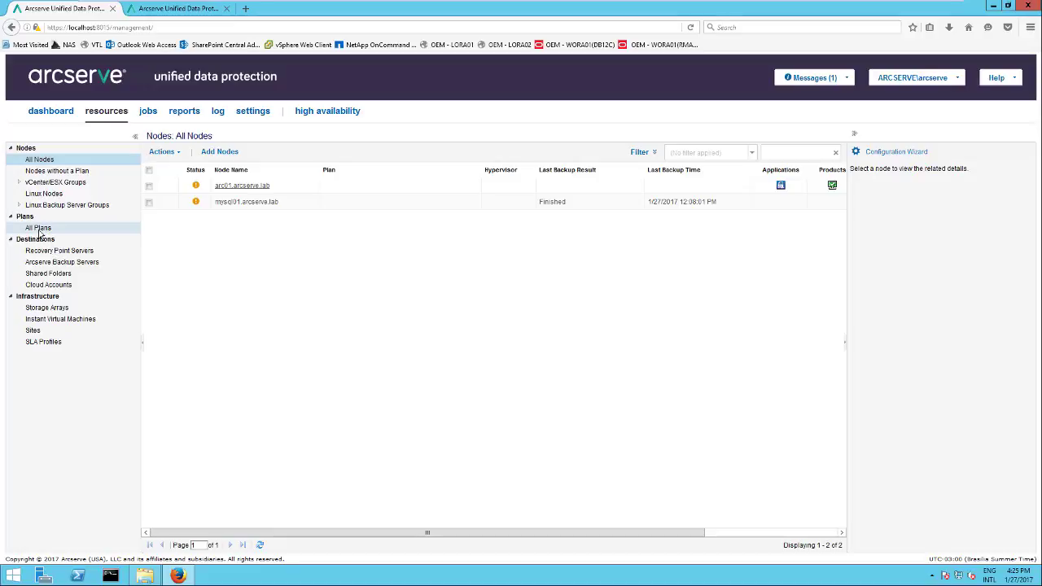
Add a new plan named "Proteção de arquivos em caminho UNC".
left_click(39, 230)
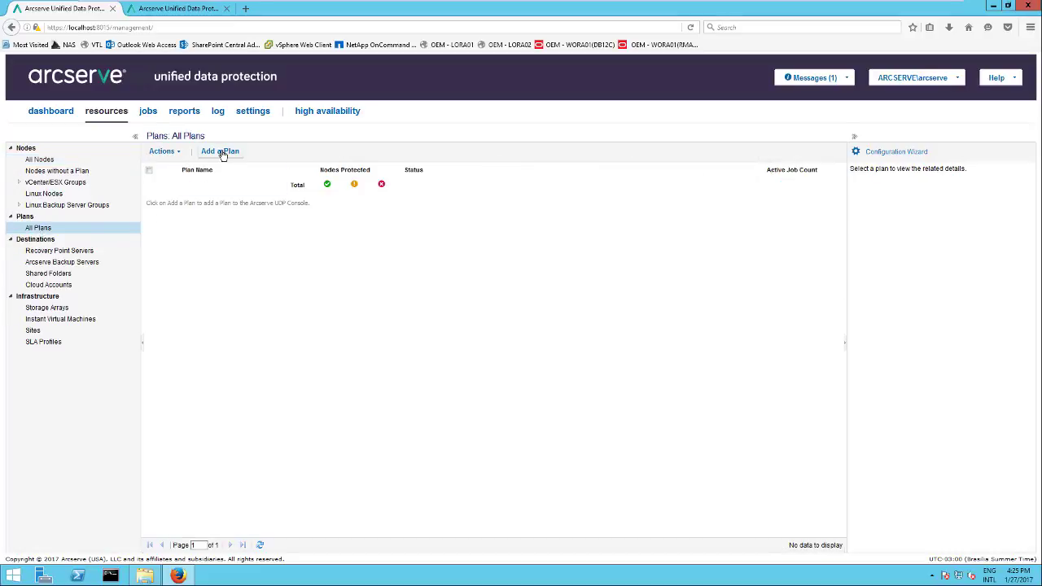
left_click(227, 159)
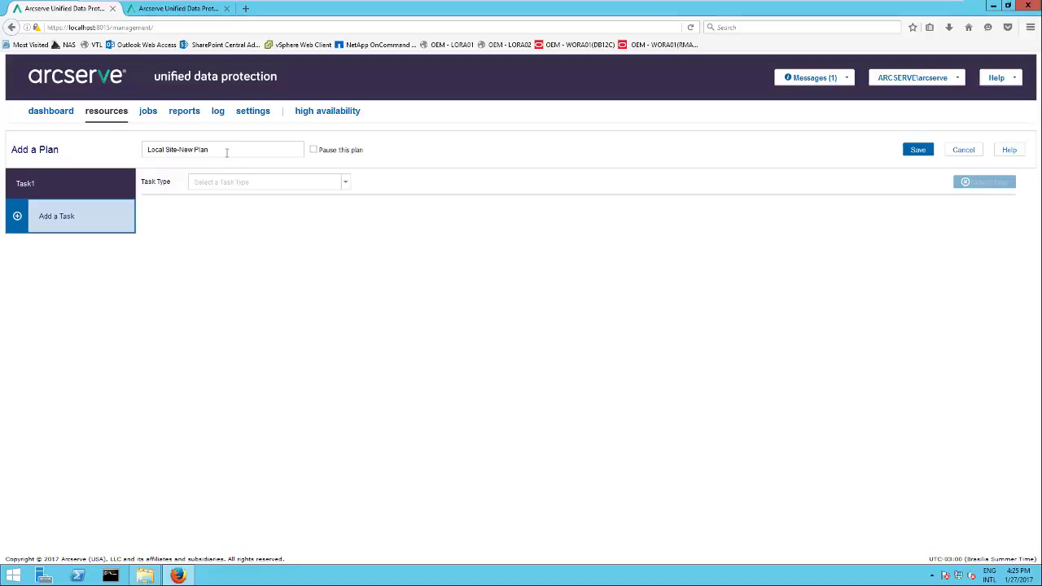
left_click_drag(218, 151, 140, 152)
type("Proteção de arquivos em caminho UNC")
Set the plan's task type to Backup: Files on UNC Path, with arc01.arcserve.lab as the backup proxy.
left_click(239, 188)
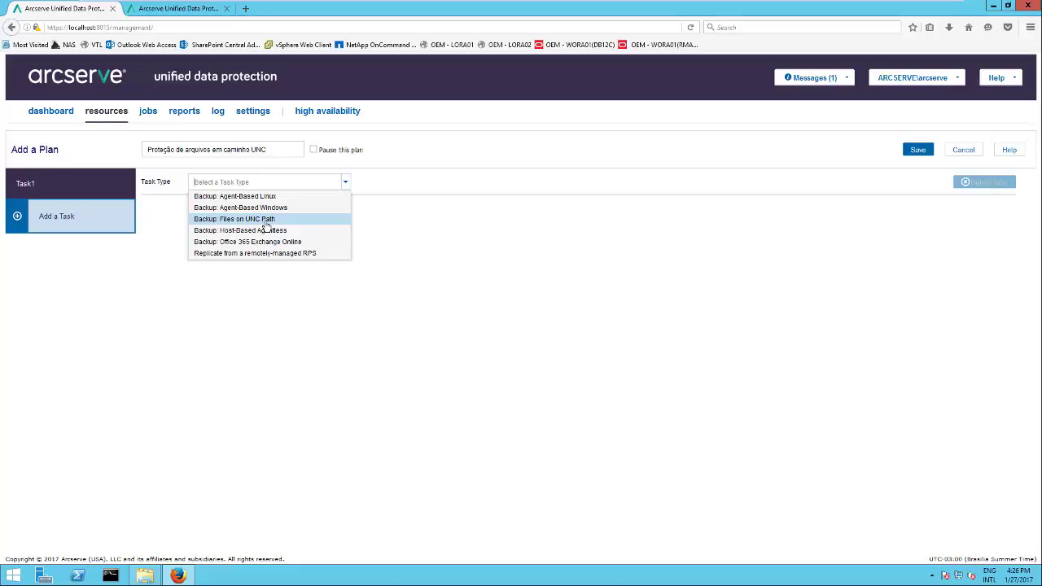
left_click(265, 220)
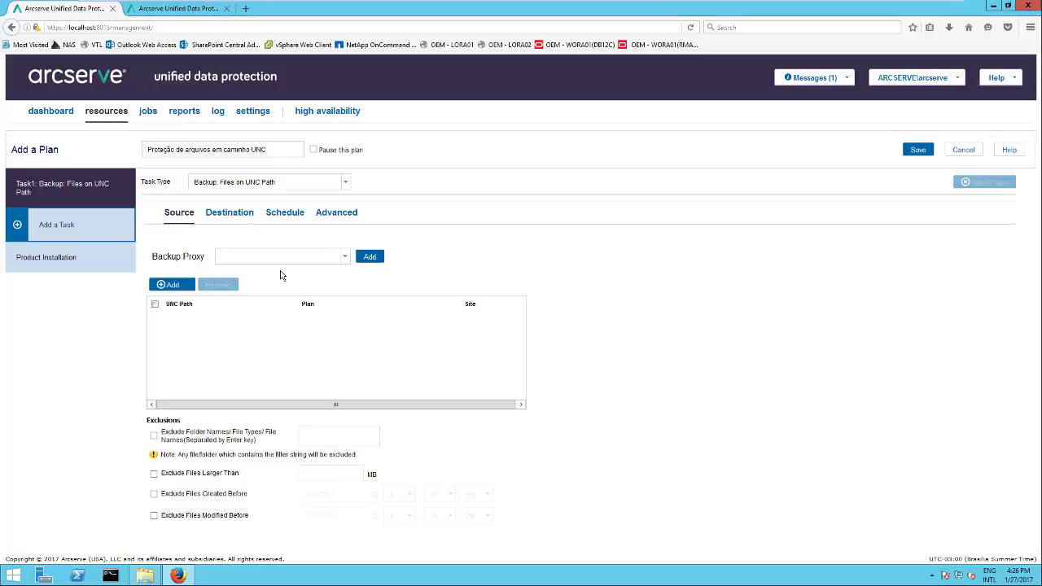
left_click(345, 261)
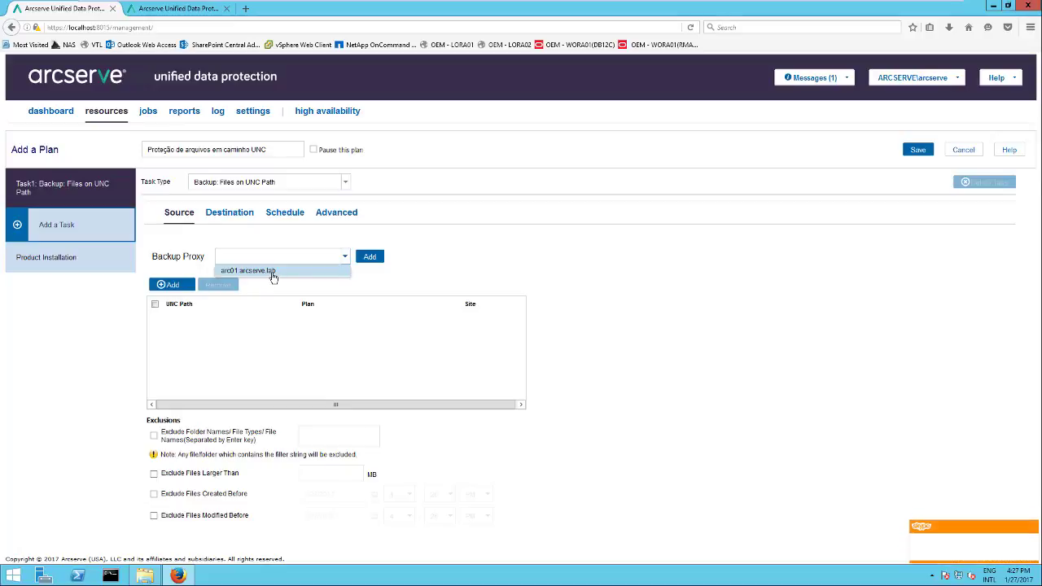
left_click(273, 272)
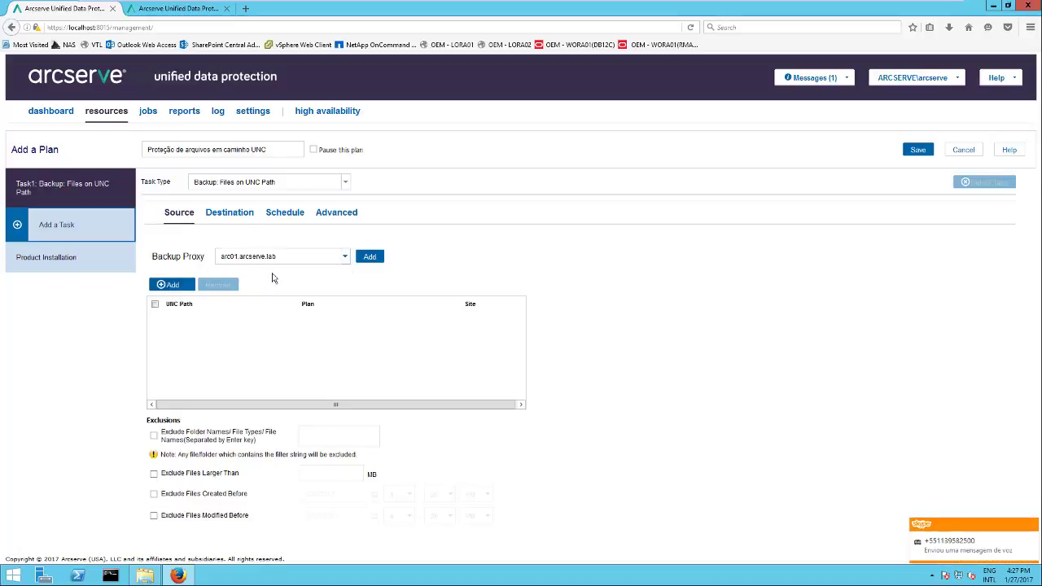
Enter the UNC path \\svm-cifs.arcserve.lab\data as a backup source and connect to it with the account username and password.
left_click(190, 288)
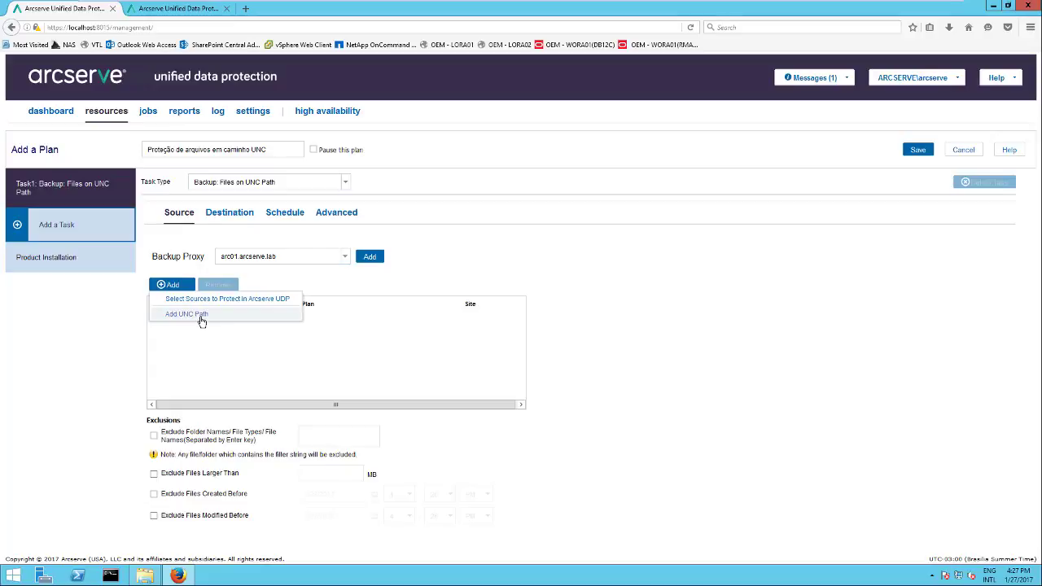
left_click(205, 321)
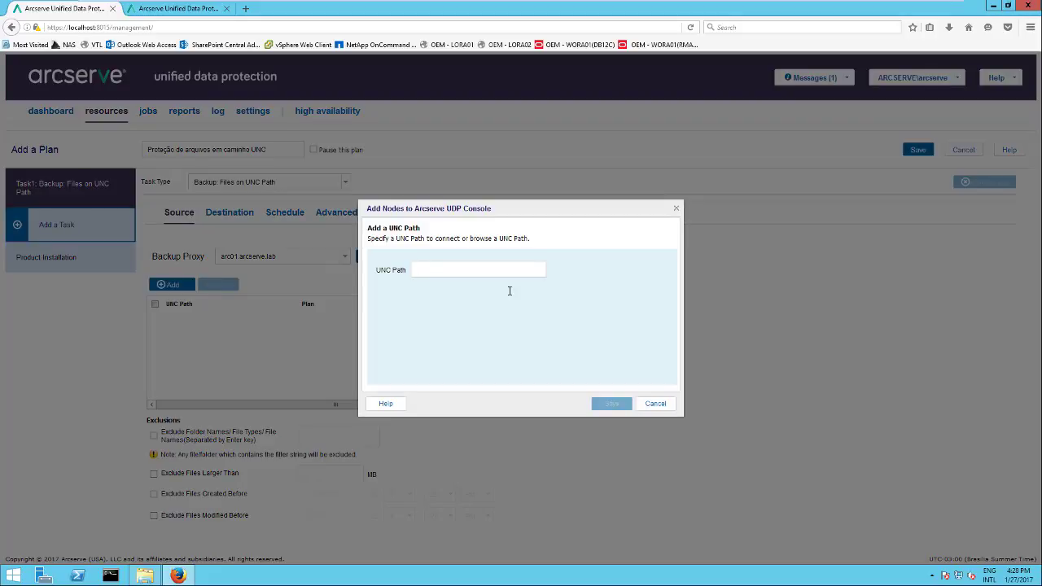
type("\\\\avm-cifs.arcserve.lab")
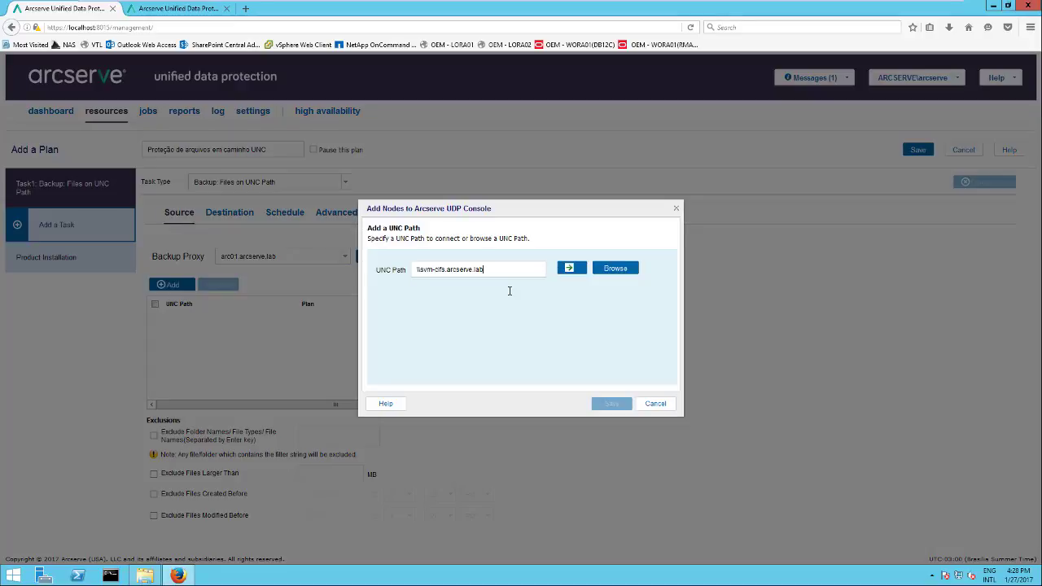
type("\\data")
left_click(571, 269)
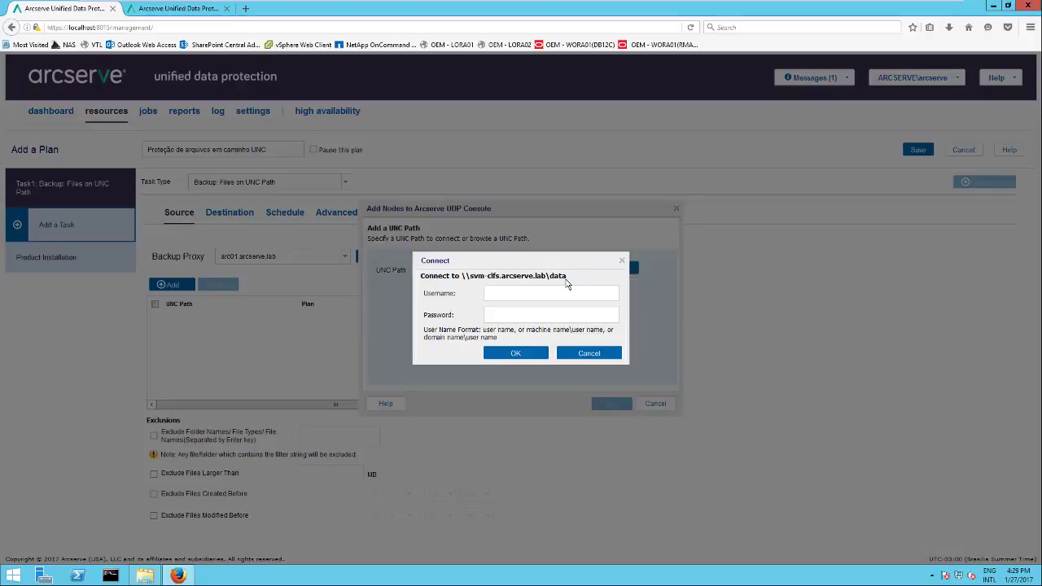
type("arcserve\\arcserve••••••••••")
left_click(522, 353)
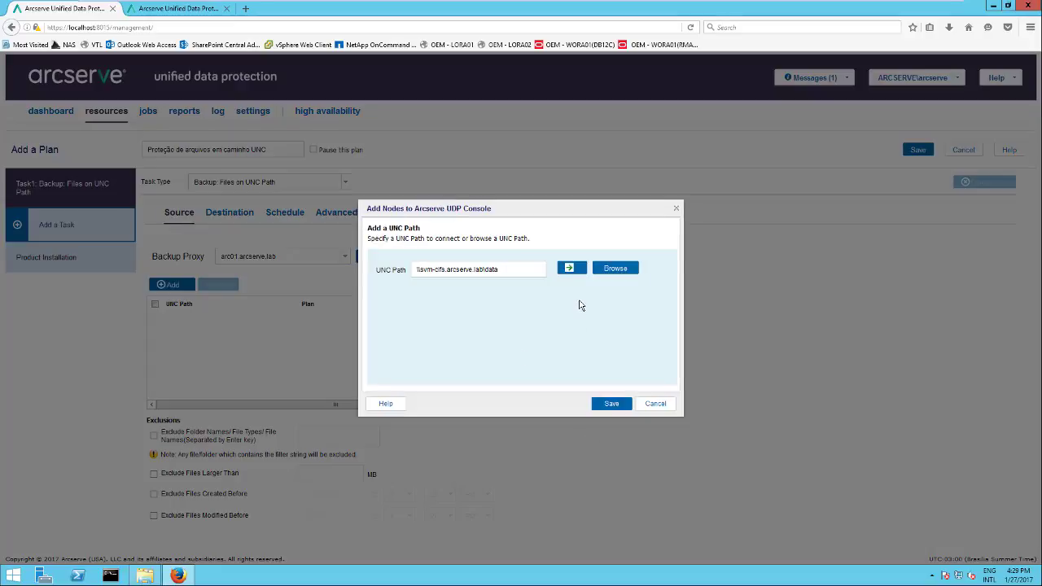
left_click(612, 271)
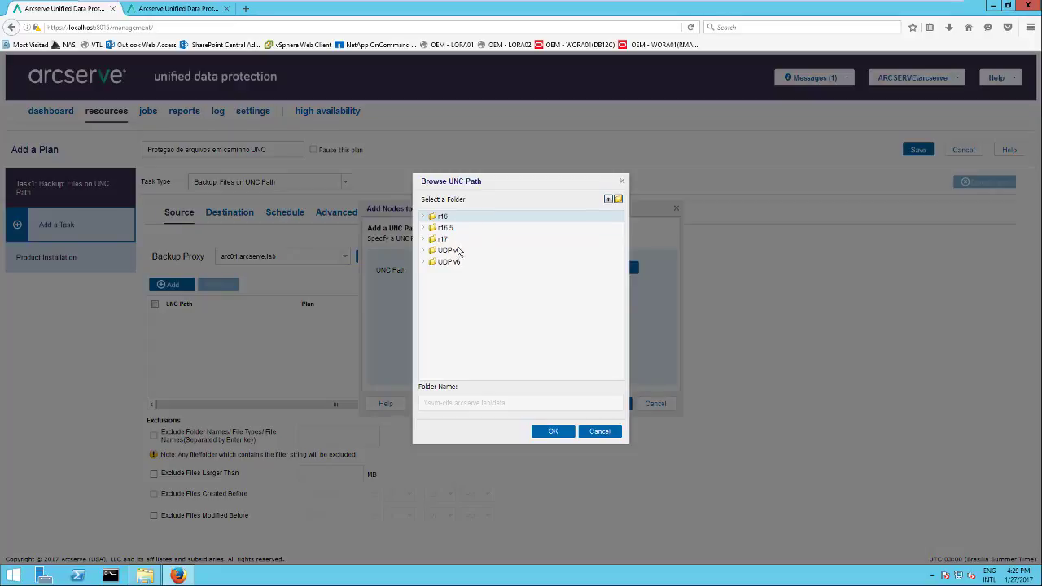
left_click(430, 217)
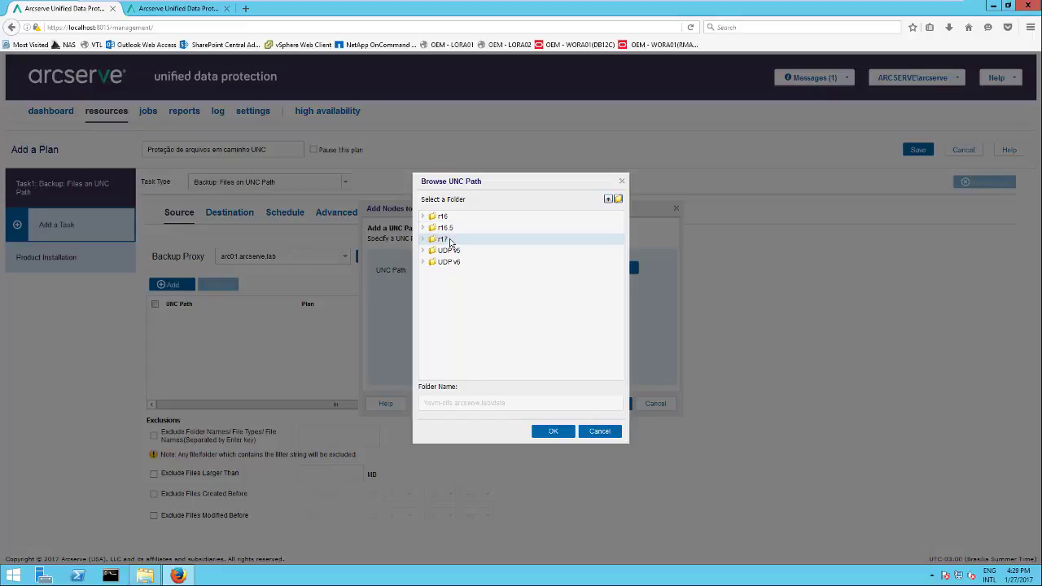
left_click(448, 241)
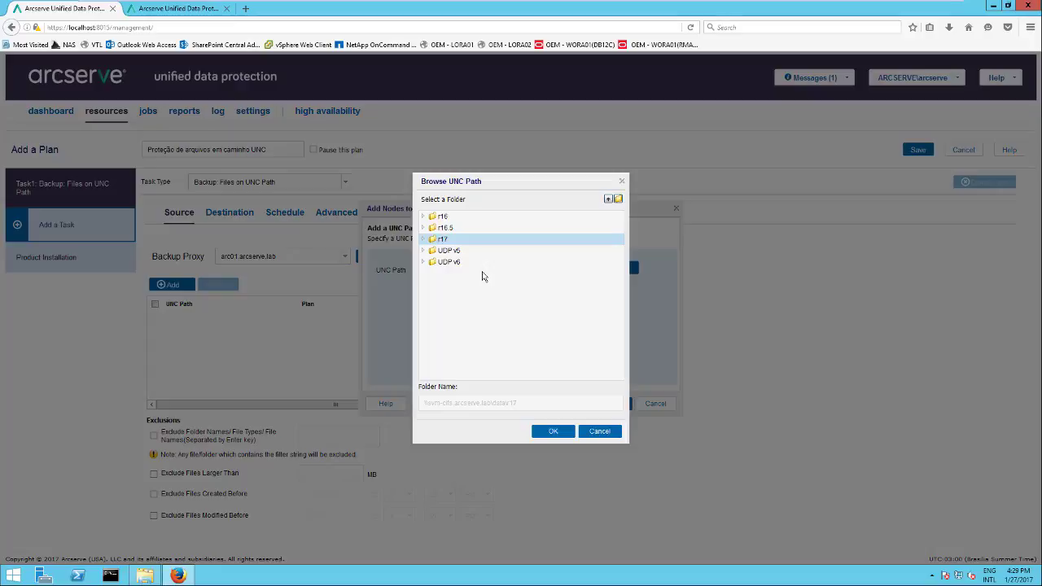
left_click(597, 435)
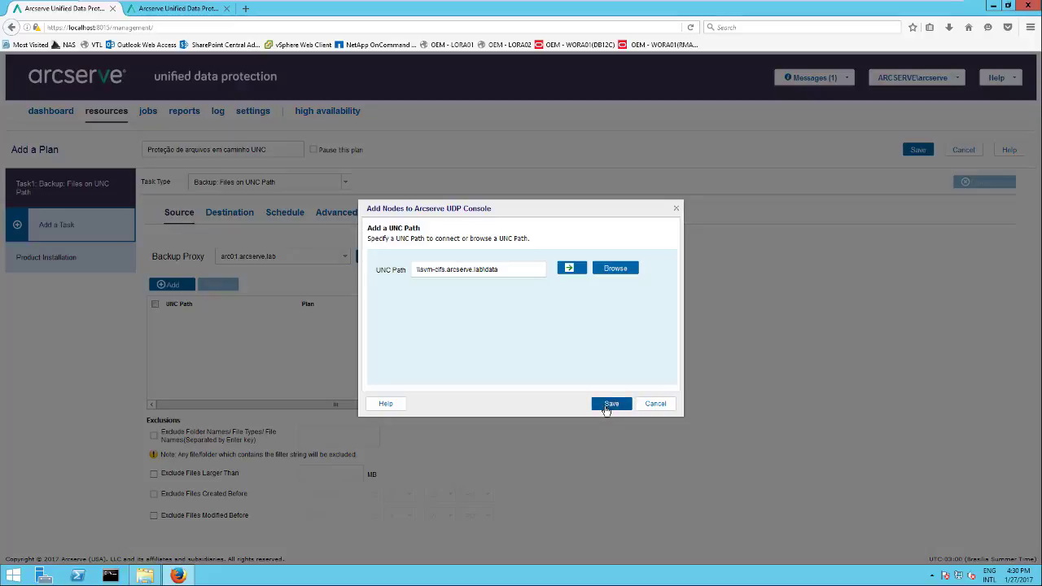
Save the UNC path as the plan's backup source and open the destination settings.
left_click(606, 405)
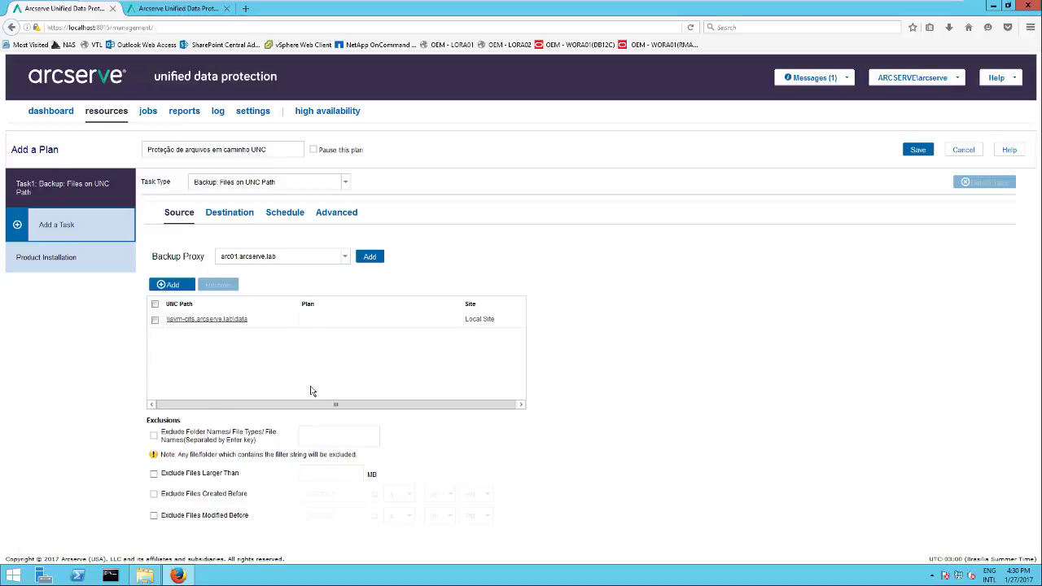
left_click(230, 214)
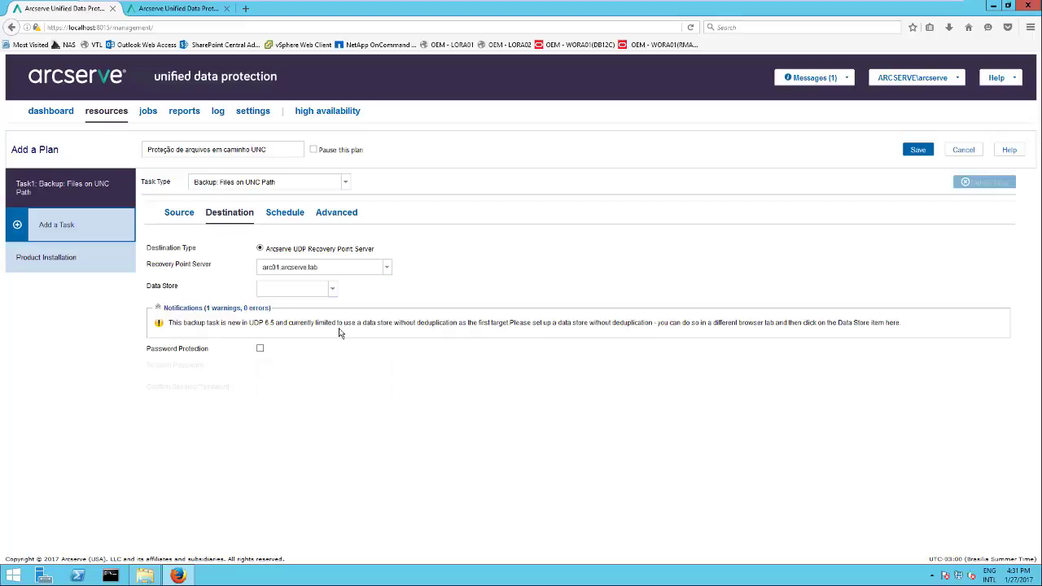
In the console's second browser tab, start a new data store named DS02-NDD-MC-NE on recovery point server arc01.arcserve.lab.
left_click(182, 12)
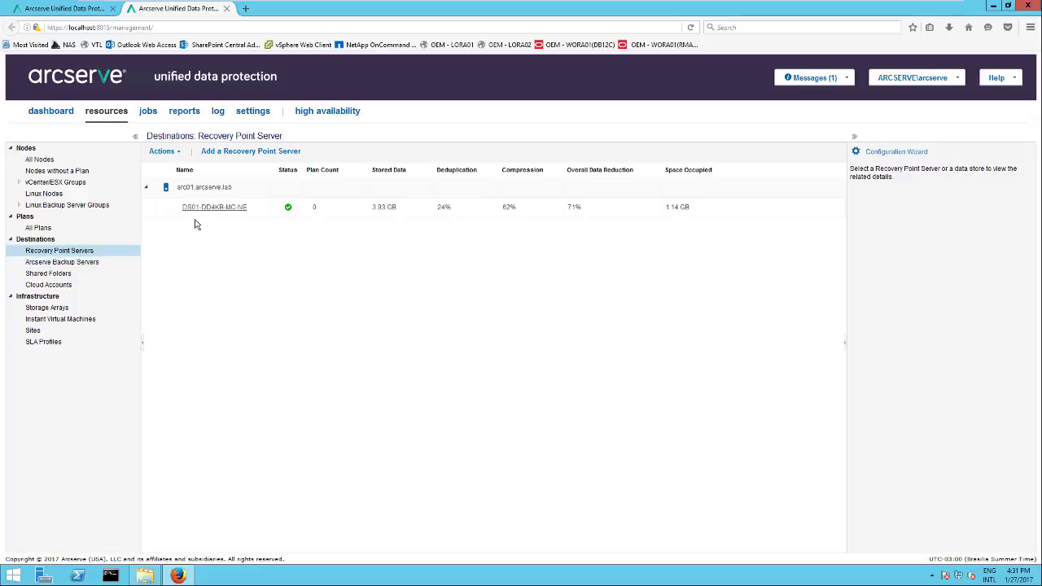
right_click(239, 194)
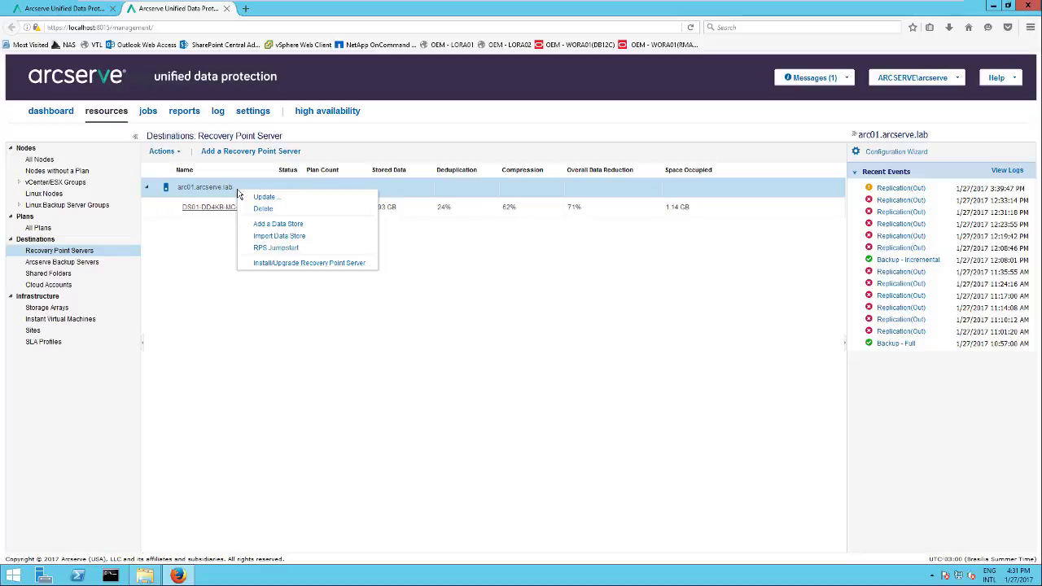
left_click(278, 225)
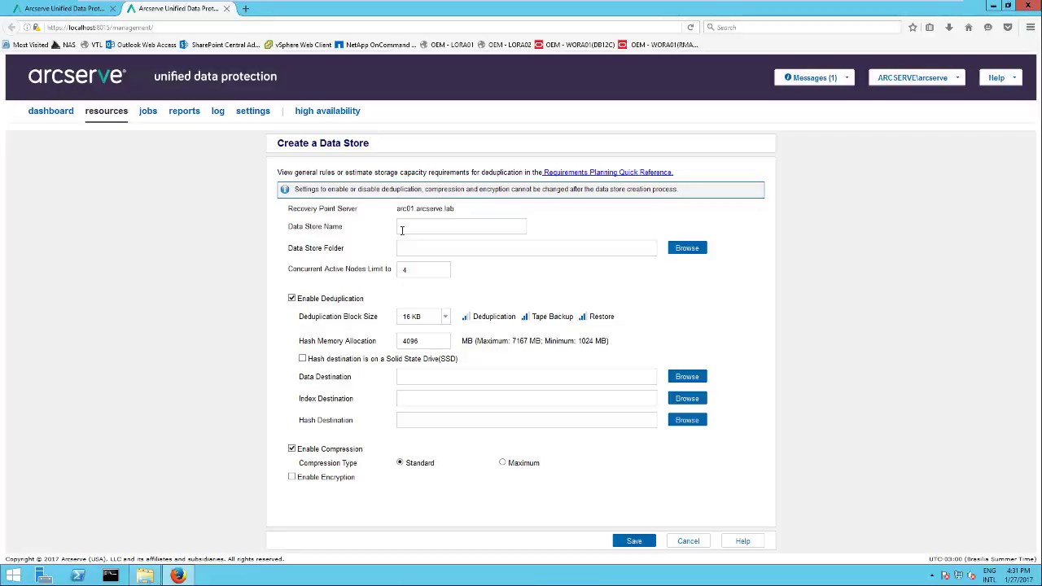
type("DS02-NDD-MC-NE")
Set the data store folder to B:\DS02.
left_click(687, 250)
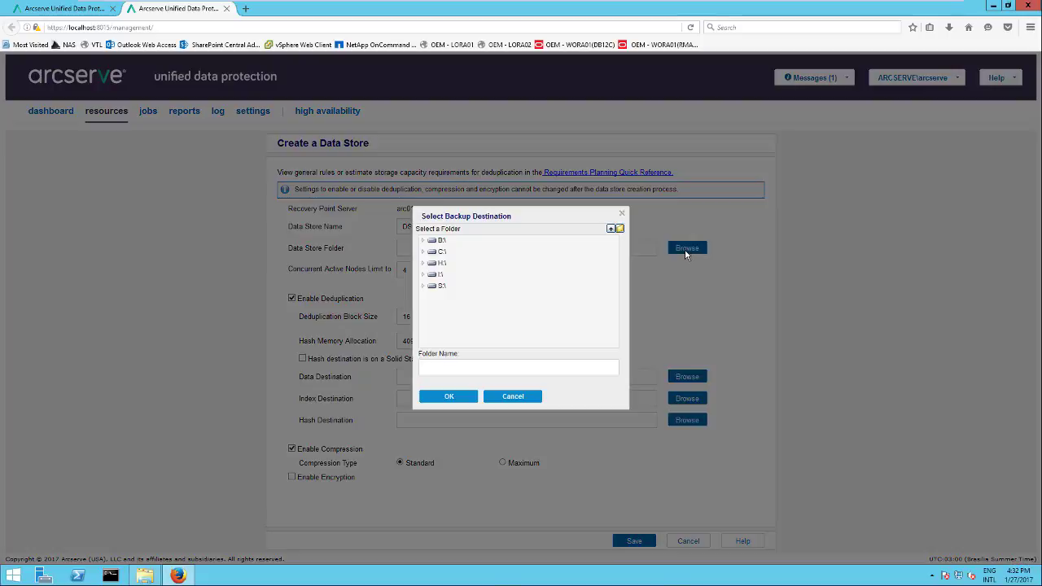
left_click(423, 241)
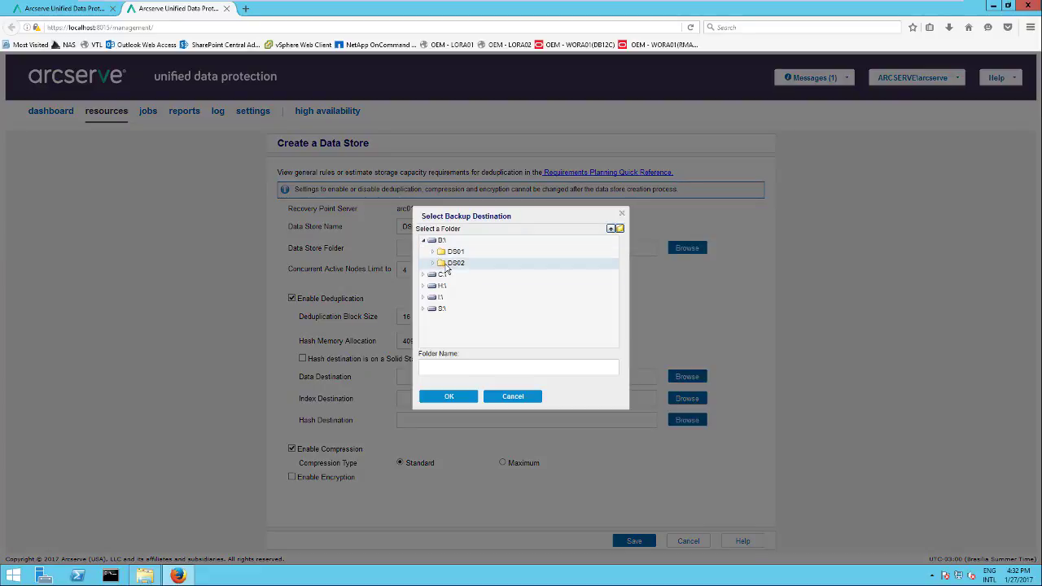
left_click(450, 265)
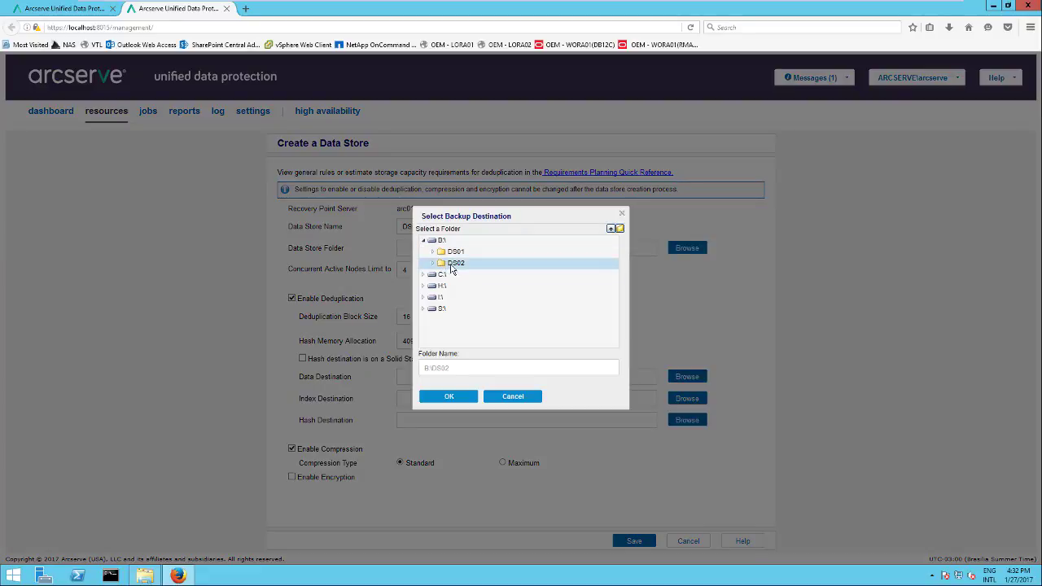
left_click(449, 397)
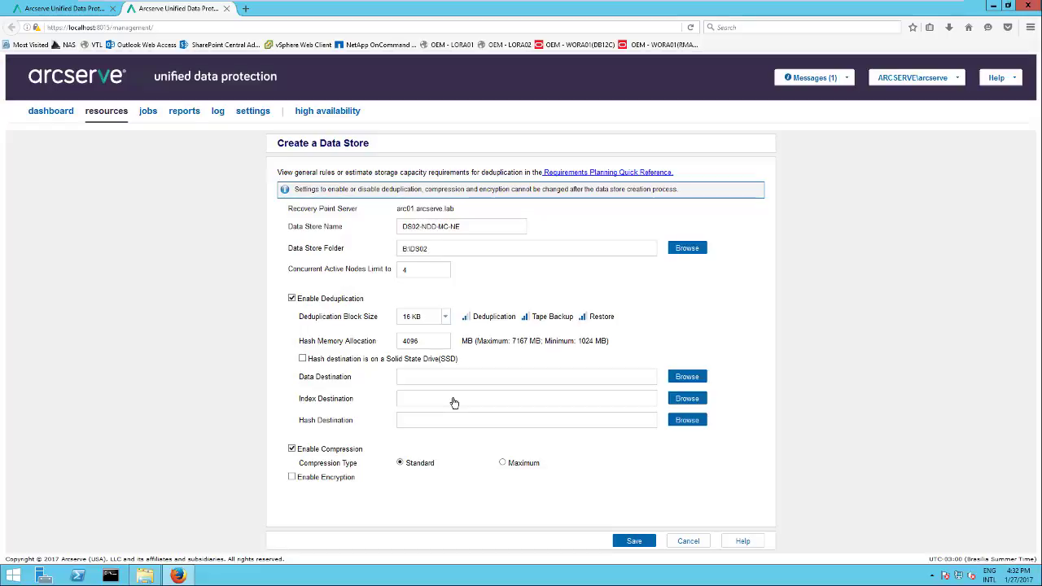
Disable deduplication, set the compression type to Maximum, and save the new data store.
left_click(292, 300)
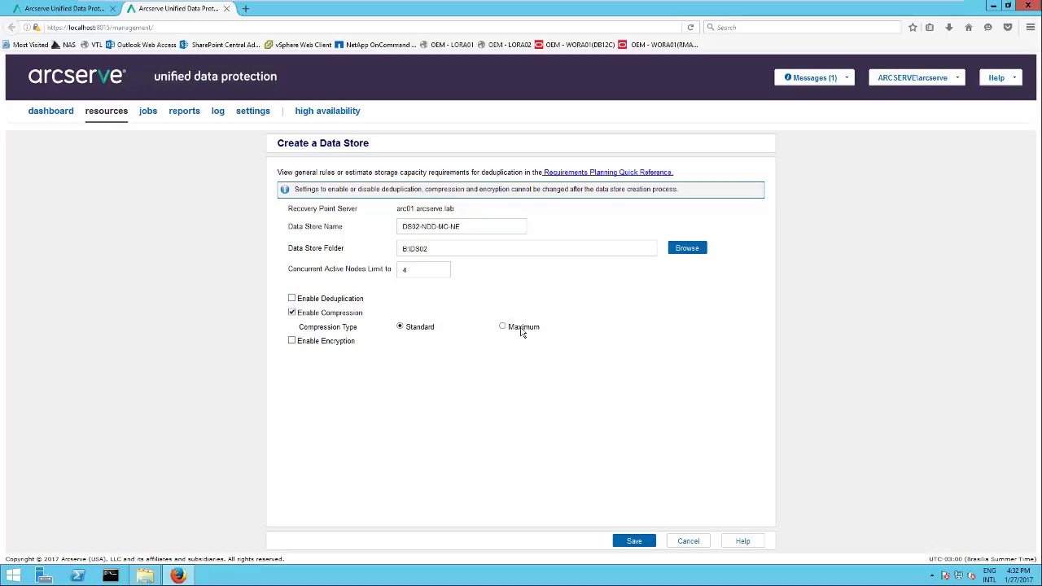
left_click(629, 546)
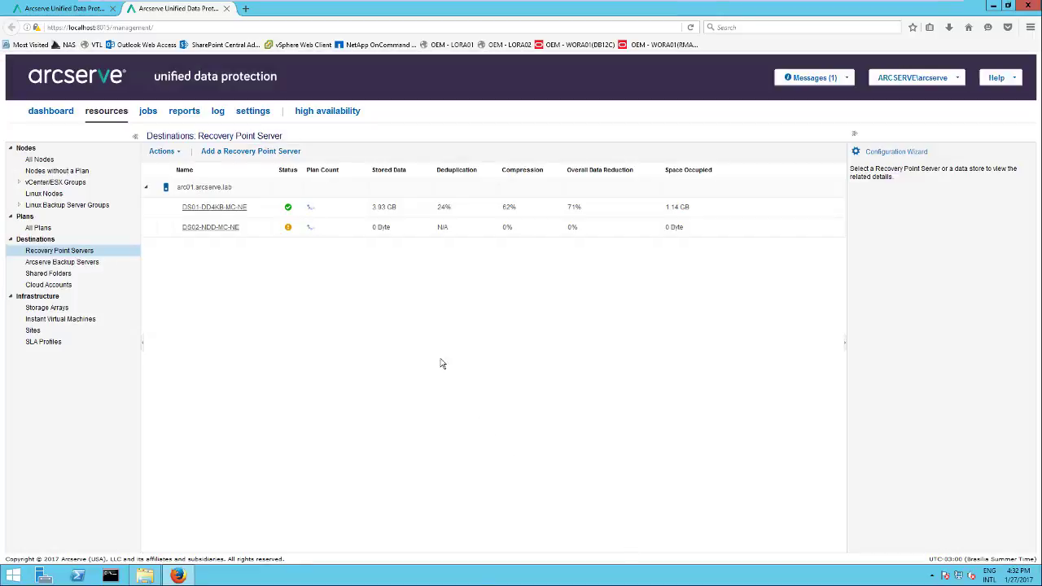
left_click(332, 234)
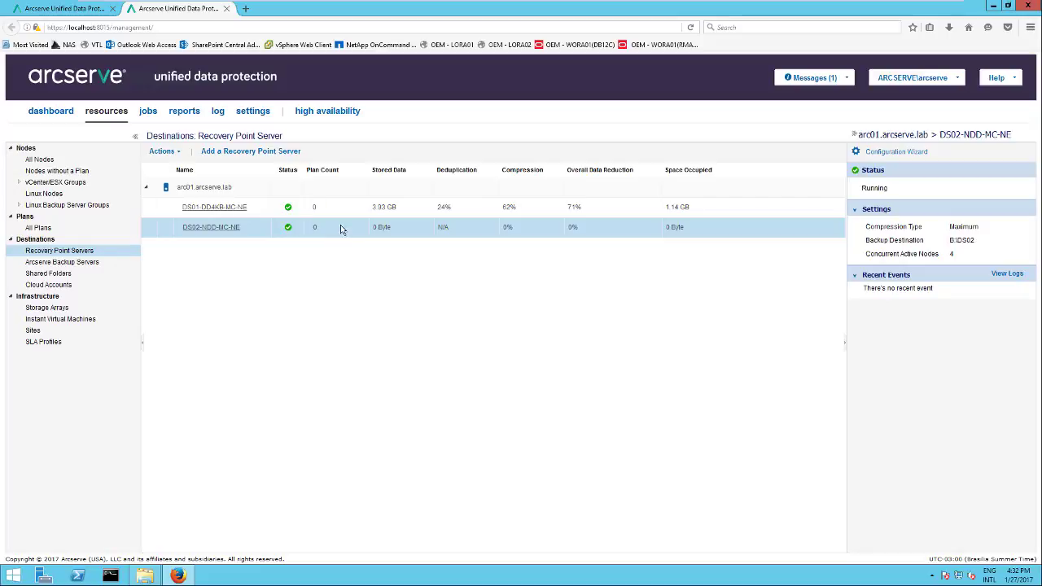
Return to the UNC plan, choose DS02-NDD-MC-NE as its destination data store, and open the schedule settings.
left_click(92, 12)
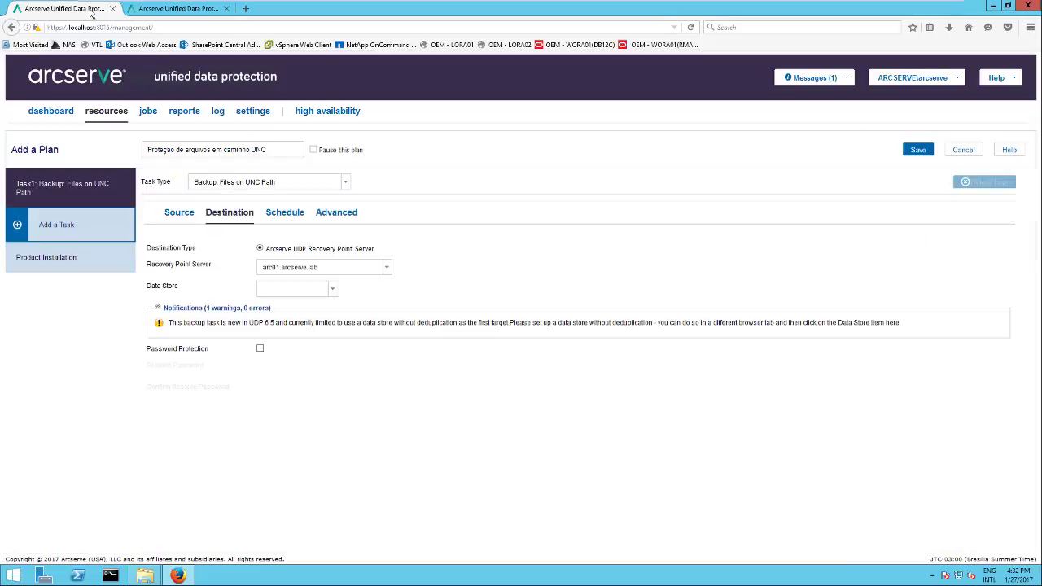
left_click(333, 291)
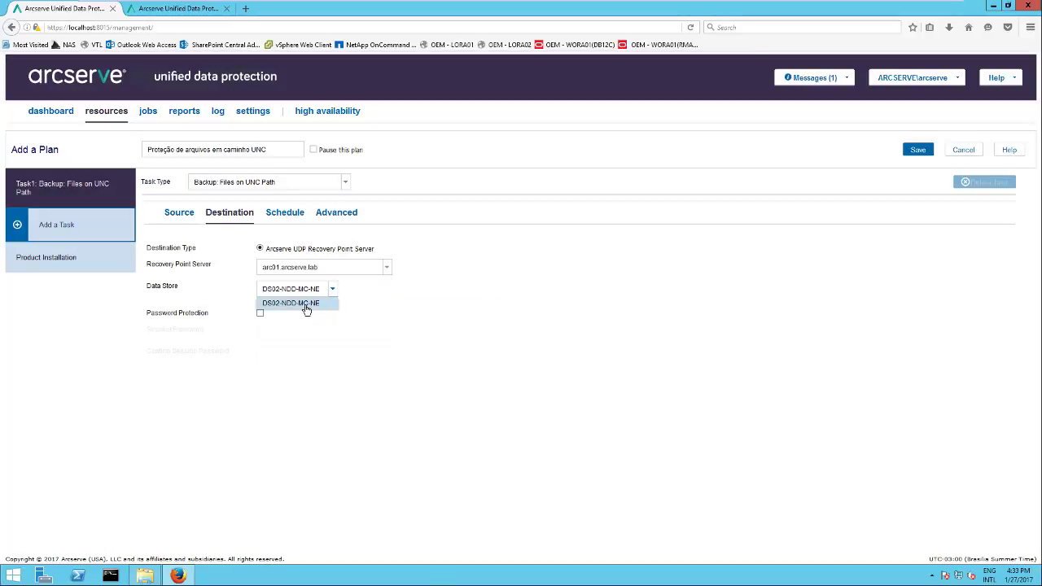
left_click(305, 308)
left_click(286, 214)
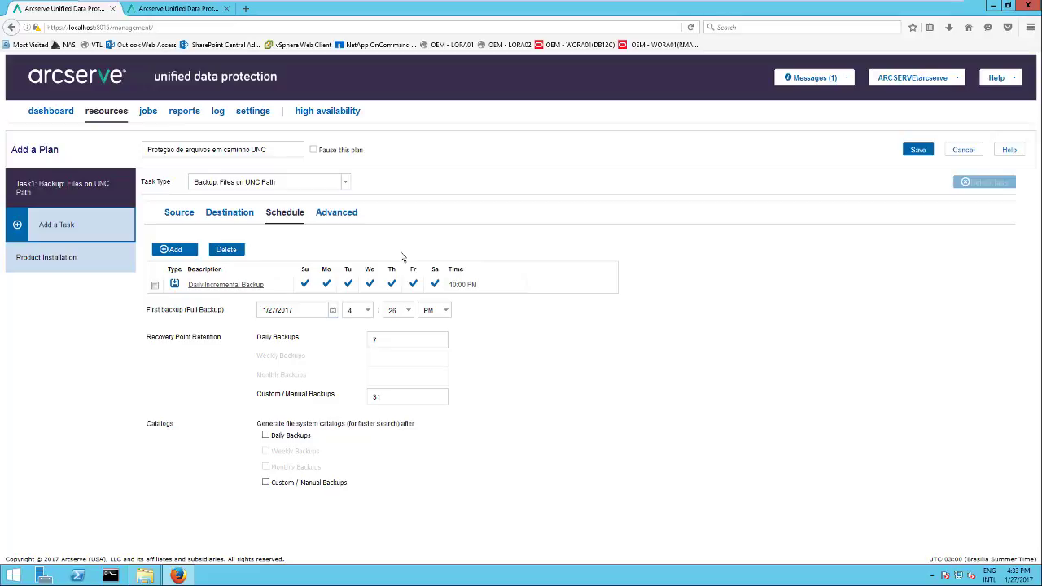
left_click(186, 255)
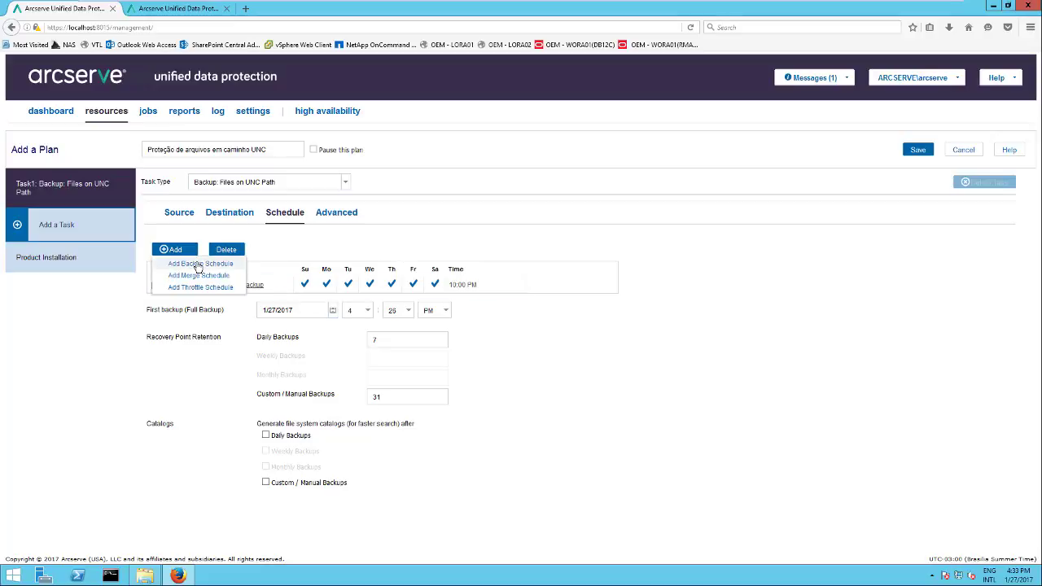
left_click(198, 266)
left_click(432, 241)
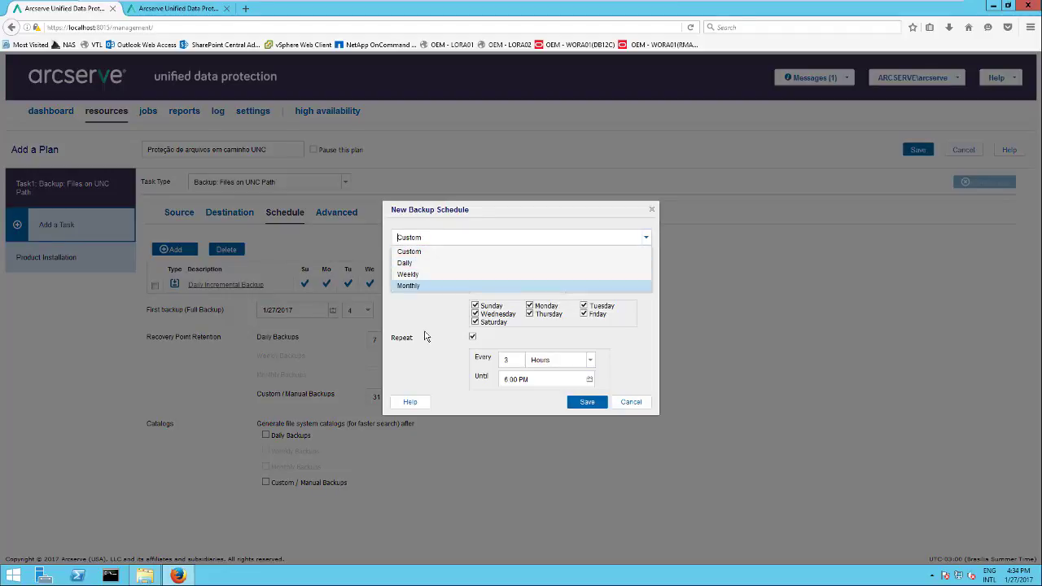
left_click(631, 403)
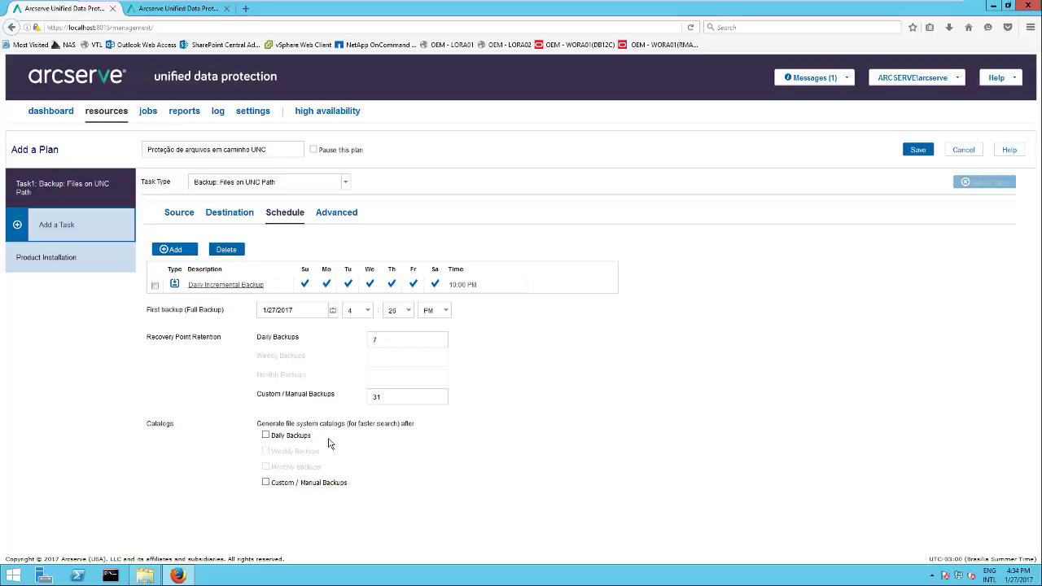
Enable file system catalog generation after daily backups and open the plan's advanced settings.
left_click(269, 436)
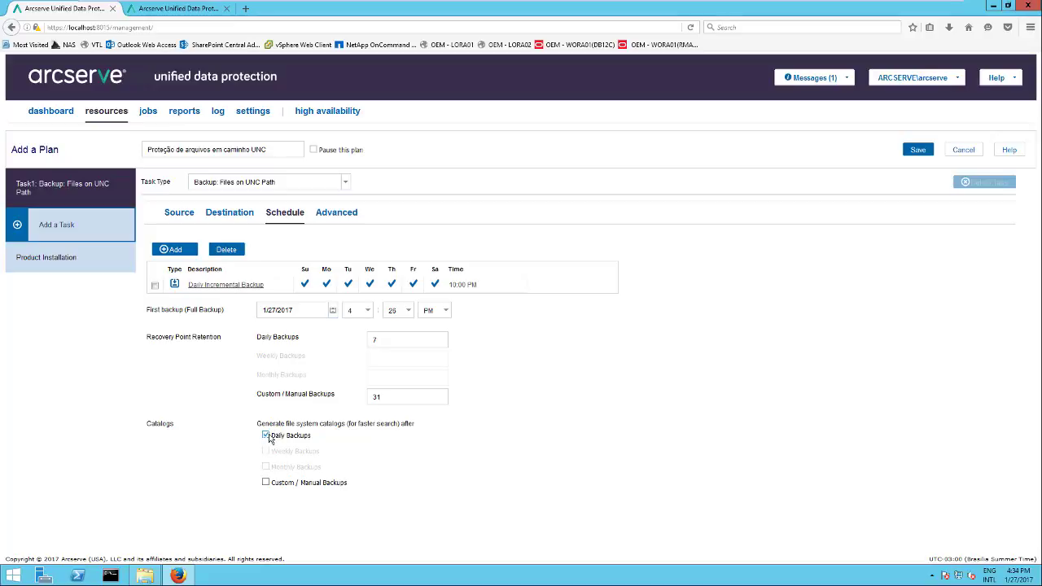
left_click(339, 213)
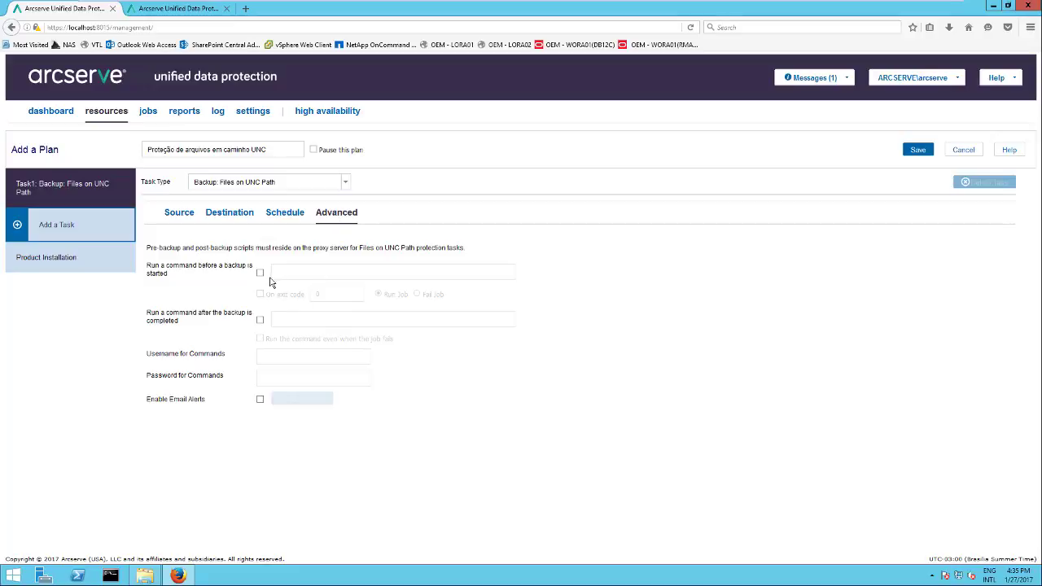
Leave email alerts disabled and add a second task of type Replicate to the UNC plan.
left_click(261, 400)
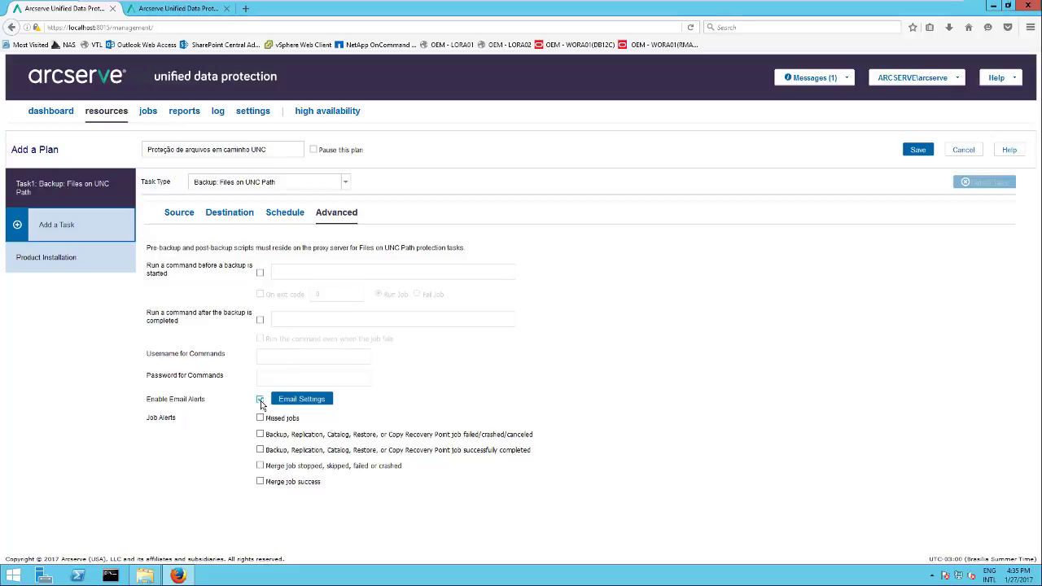
left_click(261, 400)
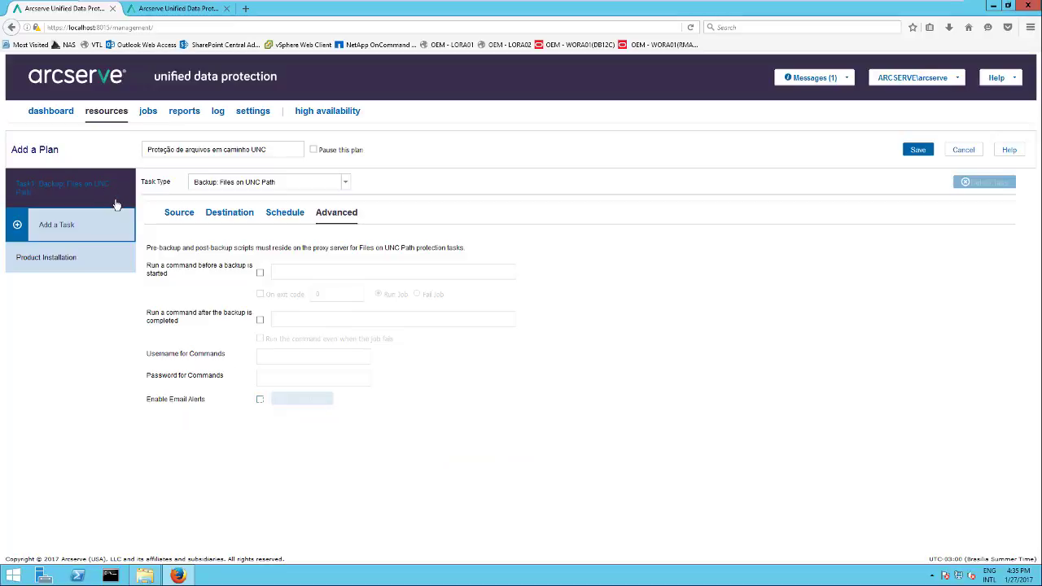
left_click(77, 233)
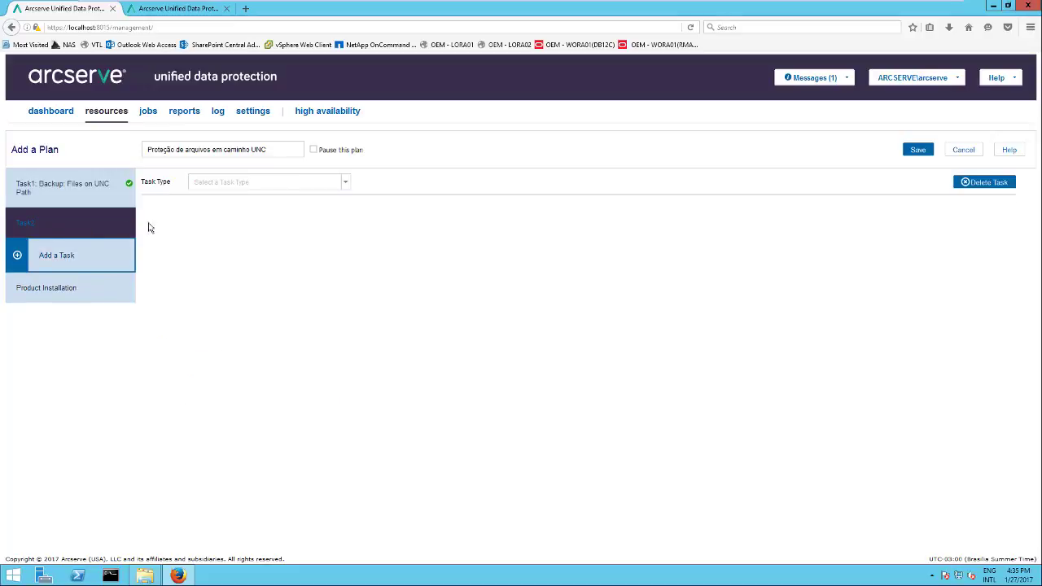
left_click(333, 183)
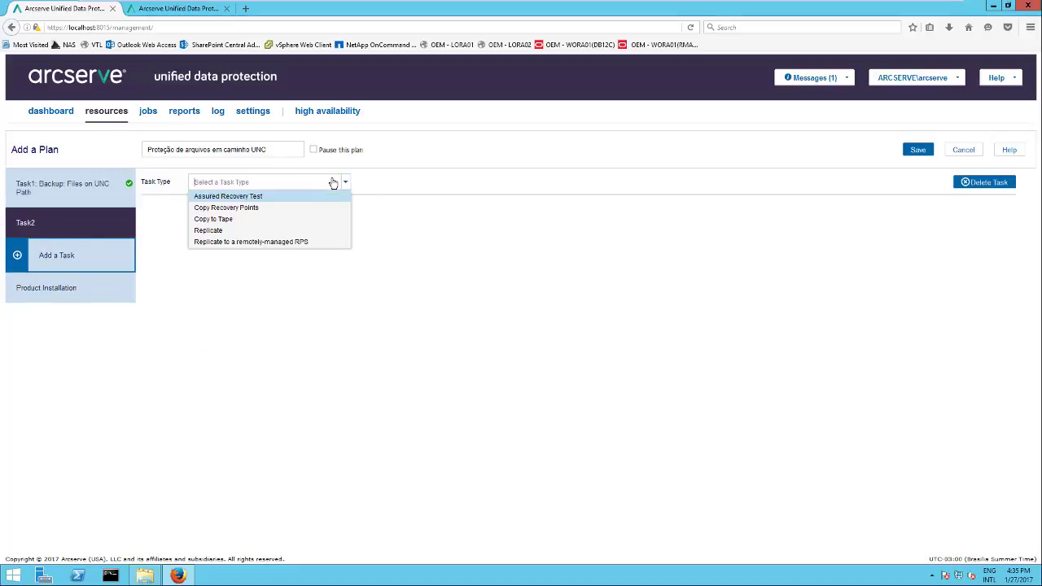
left_click(227, 234)
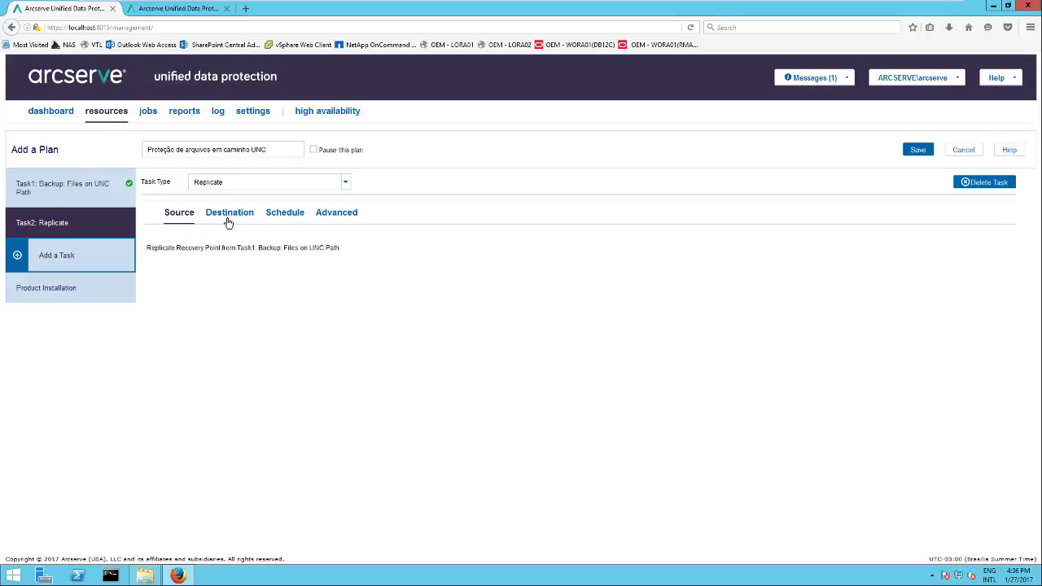
Set the replication destination to server arc01.arcserve.lab and its DS01-DD4KB data store, and save the plan.
left_click(229, 213)
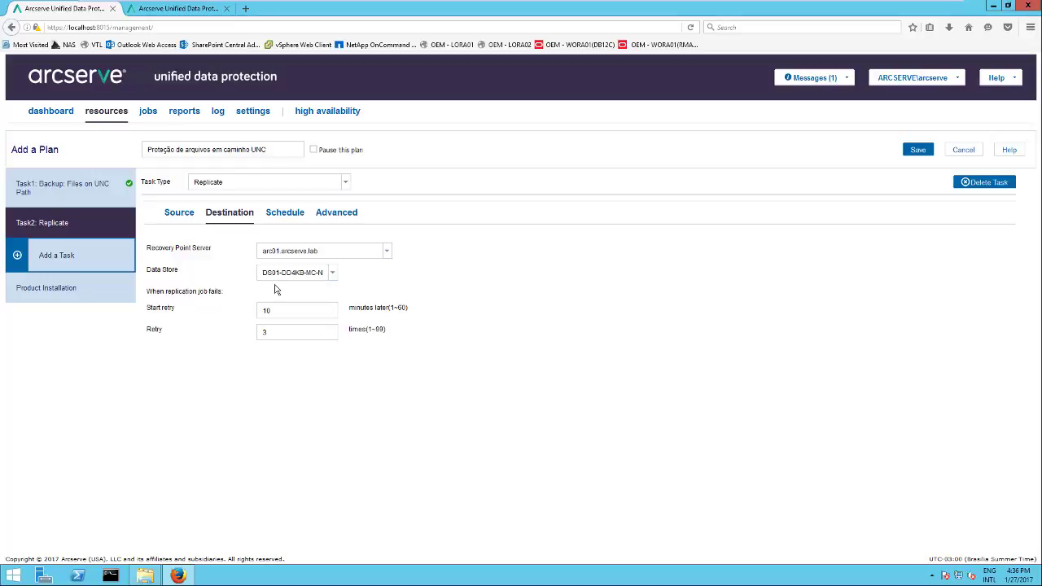
mouse_move(288, 282)
left_click(925, 154)
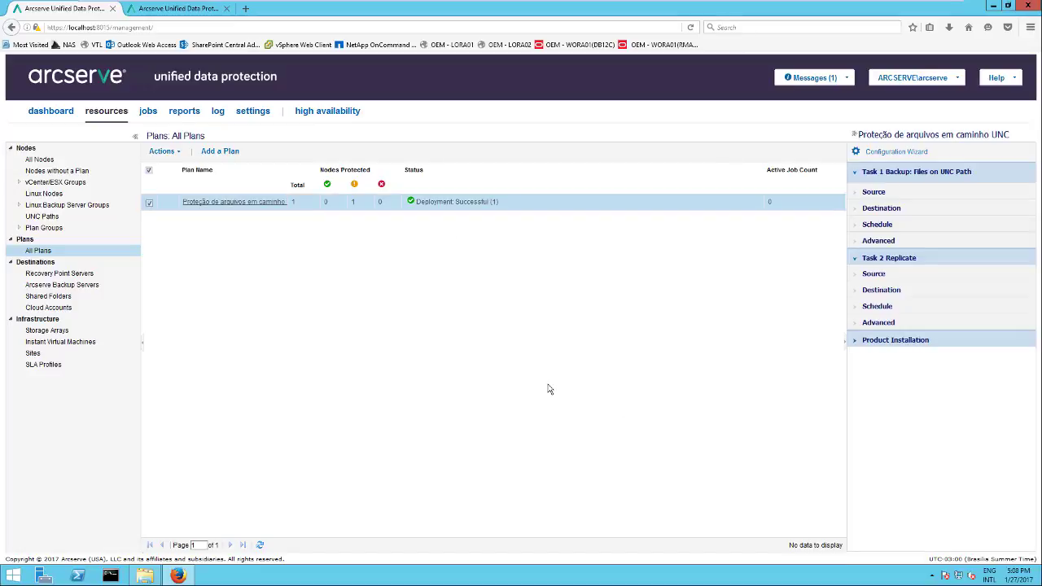
Run a full backup of the plan Proteção de arquivos em caminho UNC immediately.
right_click(249, 207)
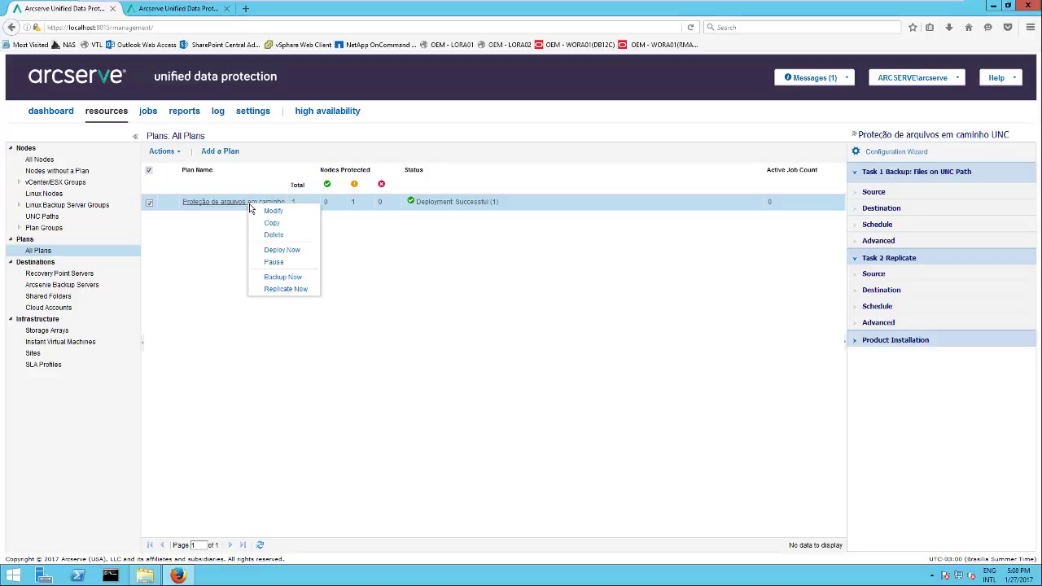
left_click(282, 276)
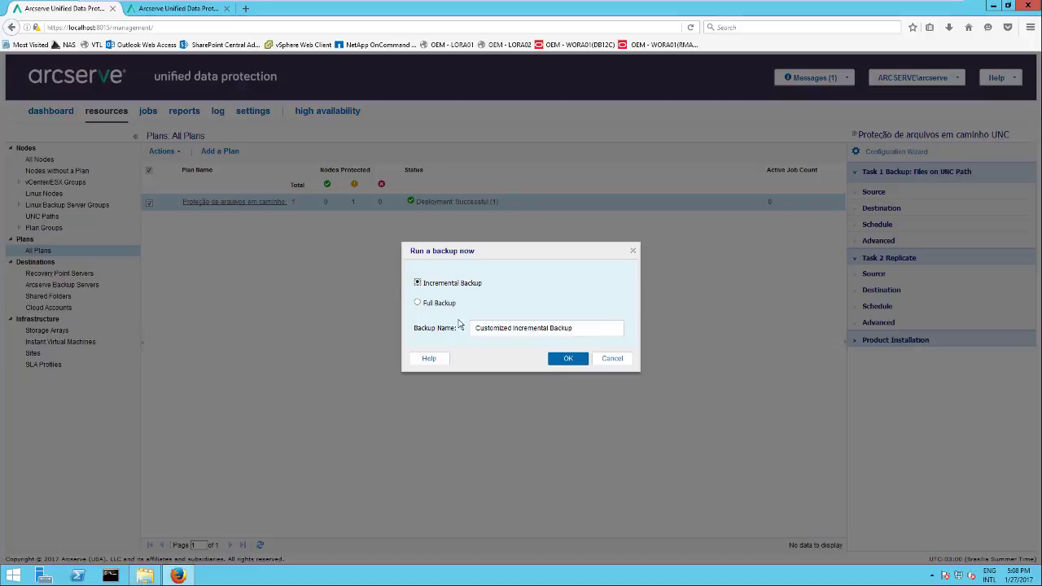
left_click(440, 303)
left_click(561, 362)
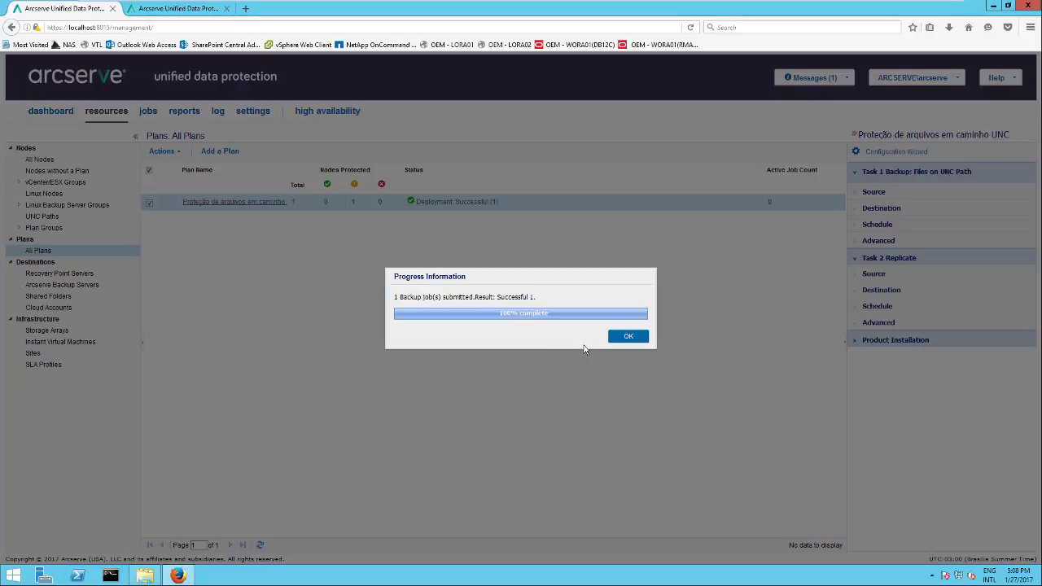
left_click(625, 339)
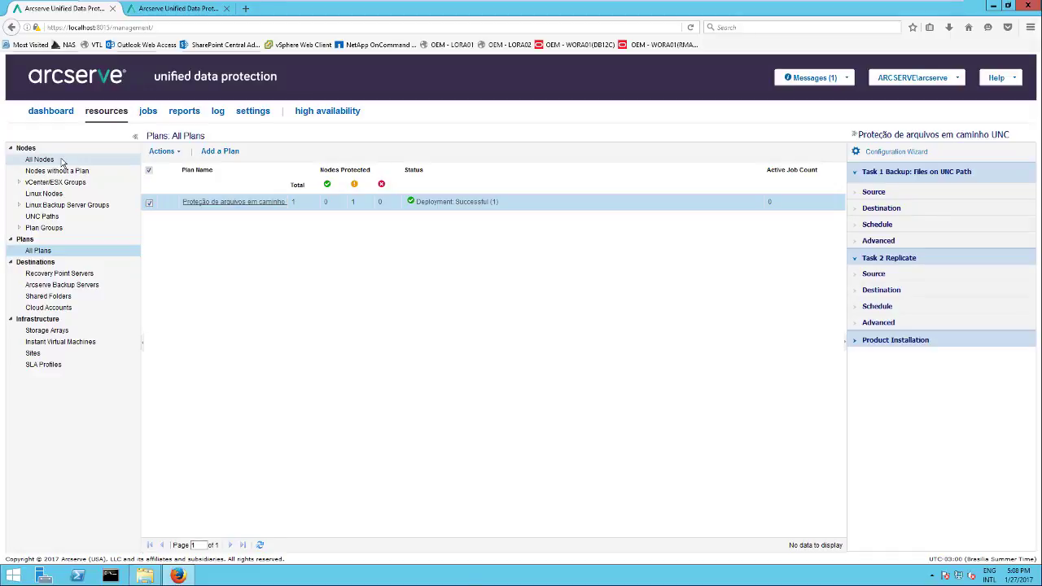
Check the full backup's progress for the \\svm-cifs.arcserve.lab\data node and review the running job's details.
left_click(62, 160)
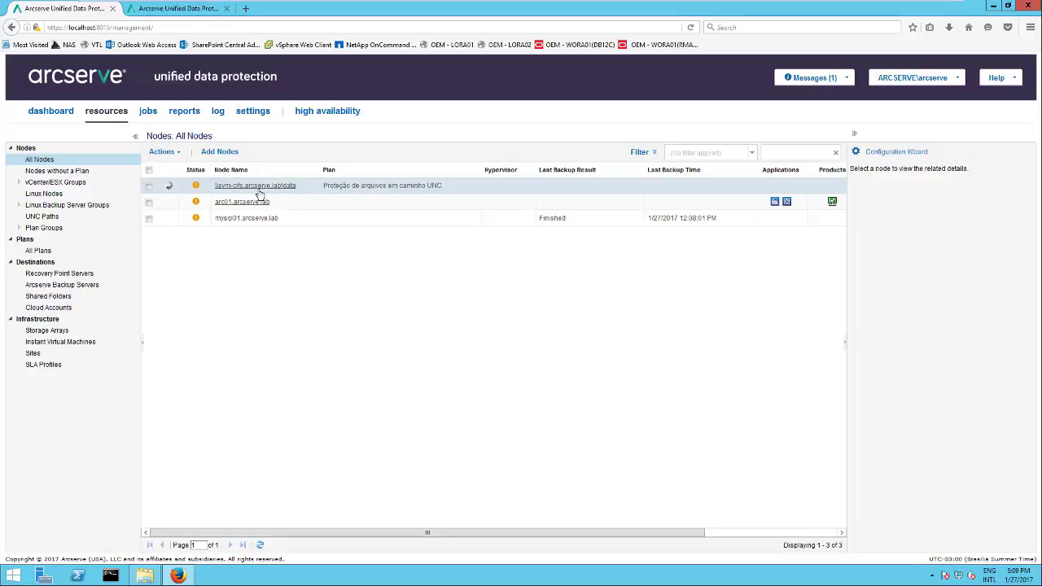
left_click(311, 189)
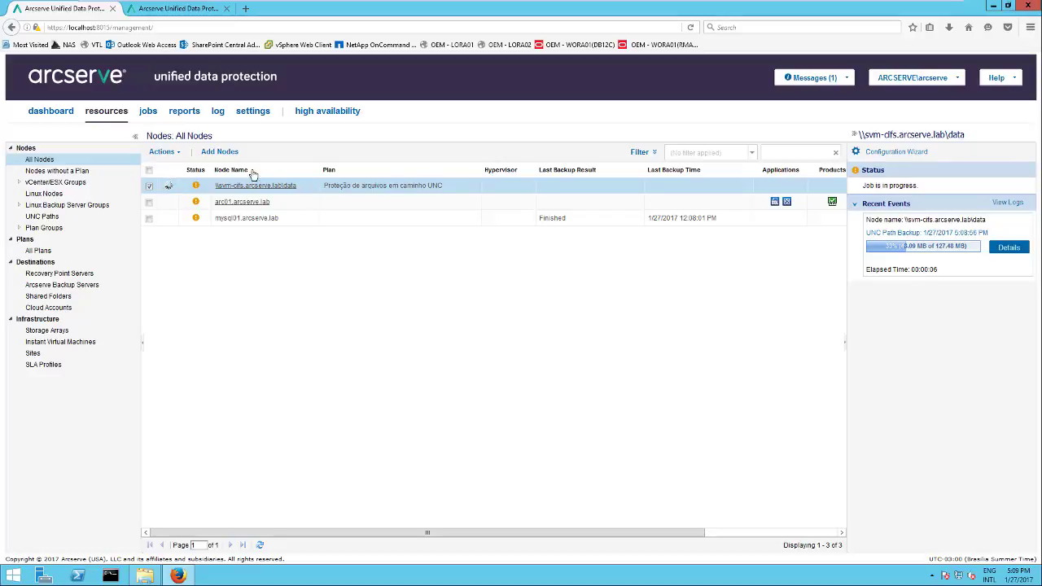
left_click(149, 114)
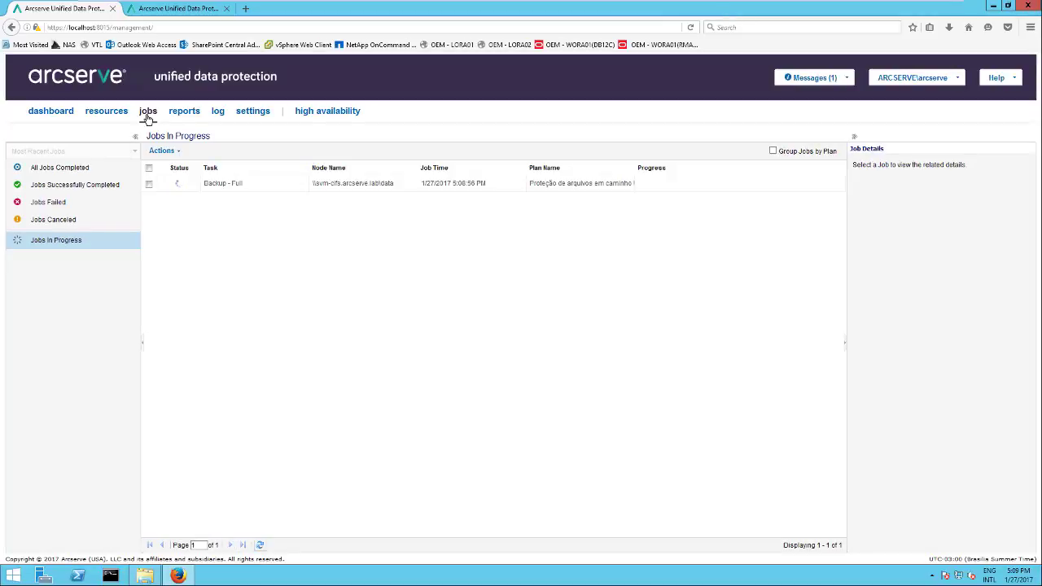
left_click(246, 192)
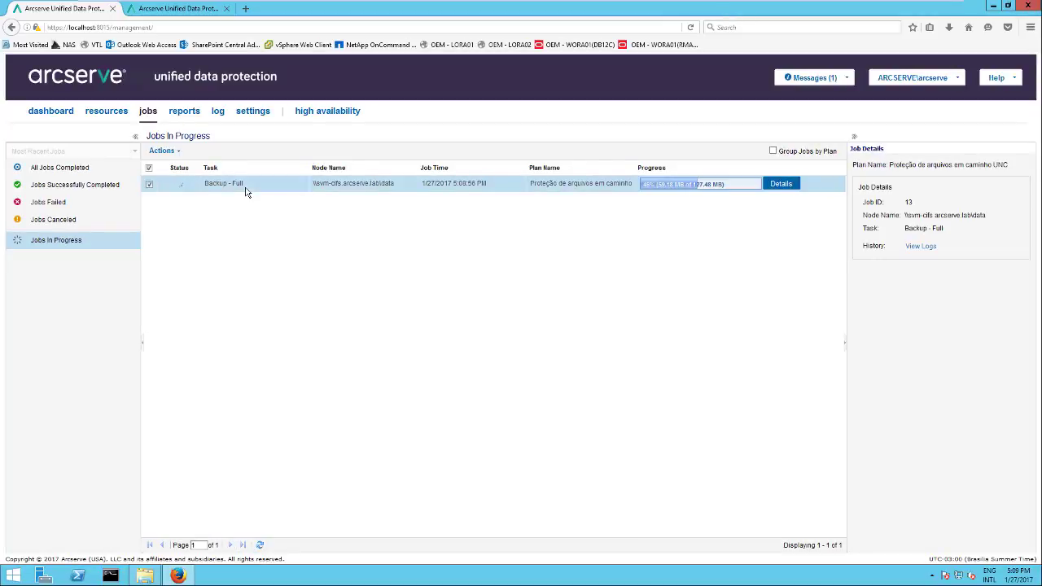
left_click(782, 187)
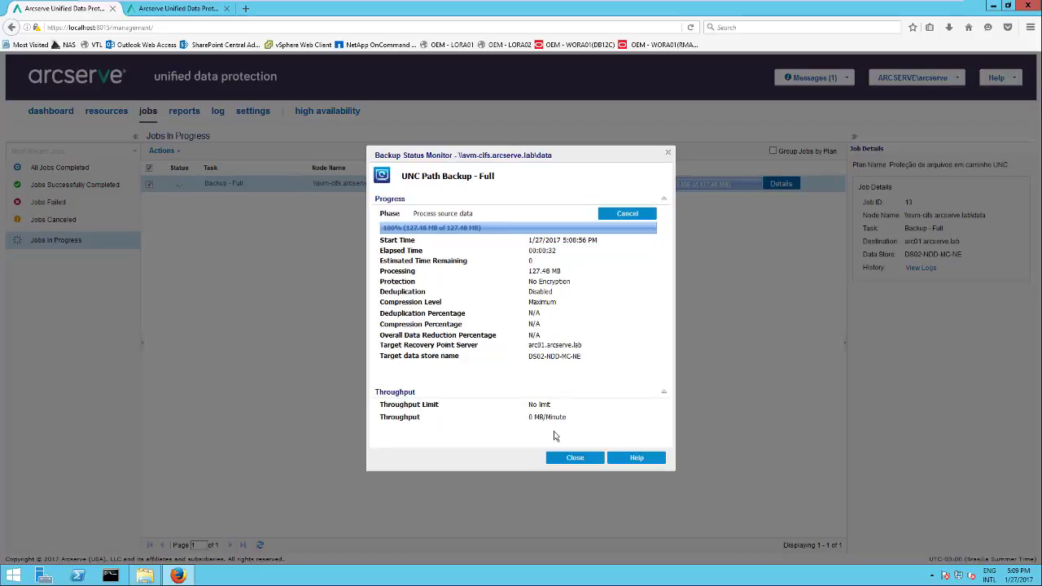
left_click(573, 460)
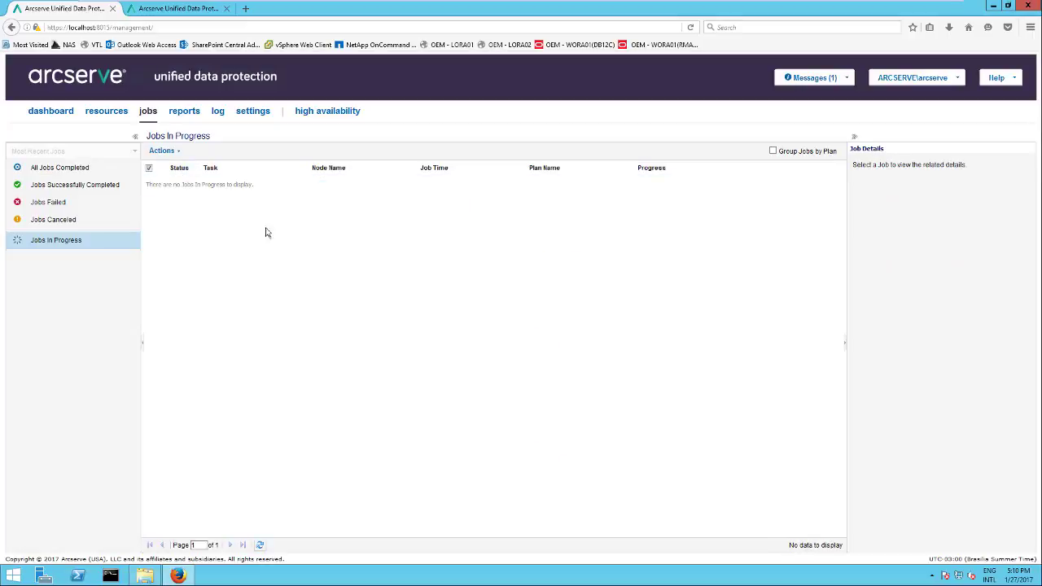
Start a restore for the \\svm-cifs.arcserve.lab\data node and select the arcserve-udp-appliance-at-a-glance data sheet PDF from volume Z:.
left_click(100, 119)
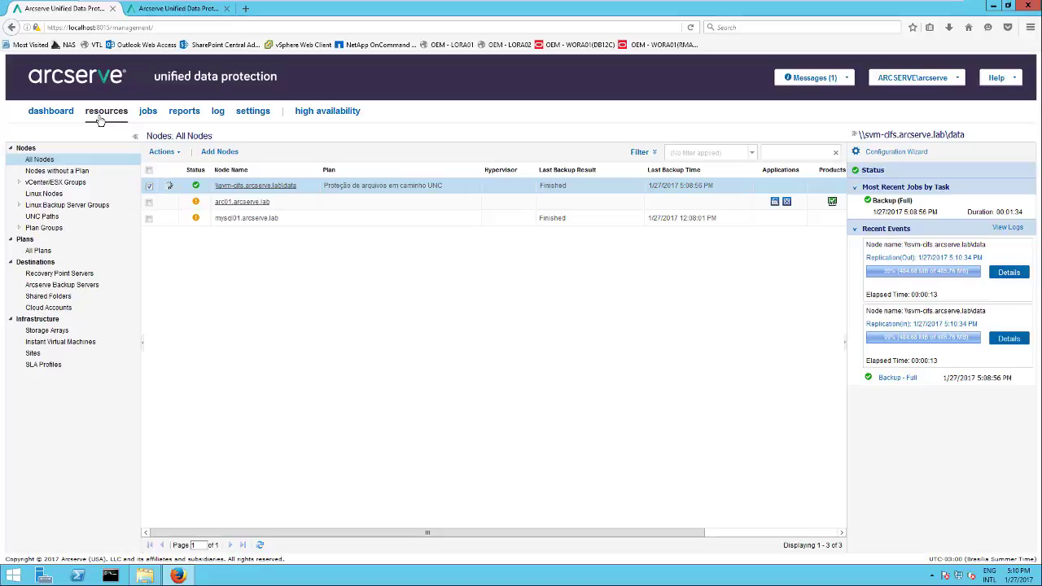
right_click(241, 188)
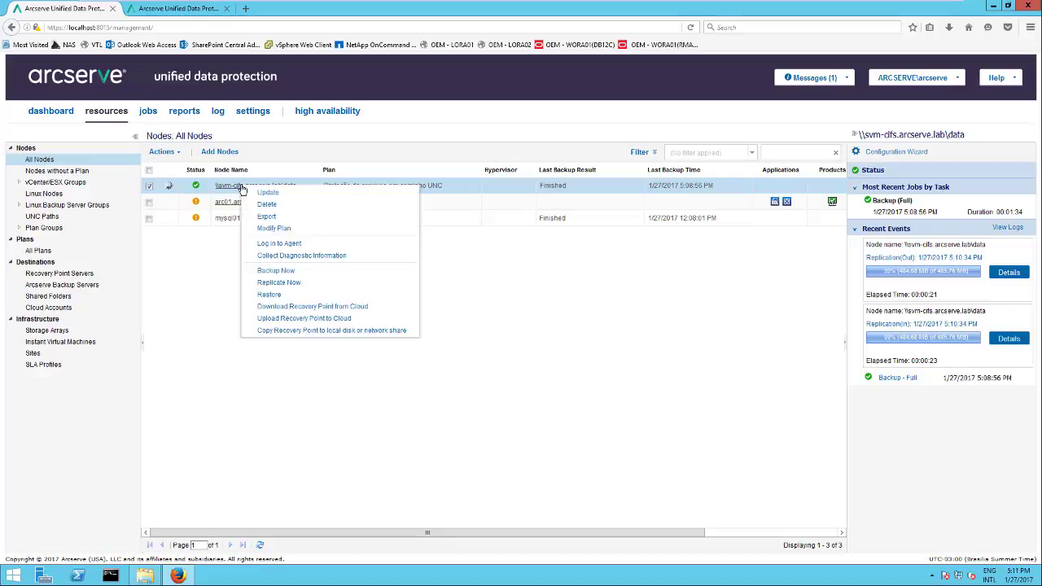
left_click(274, 298)
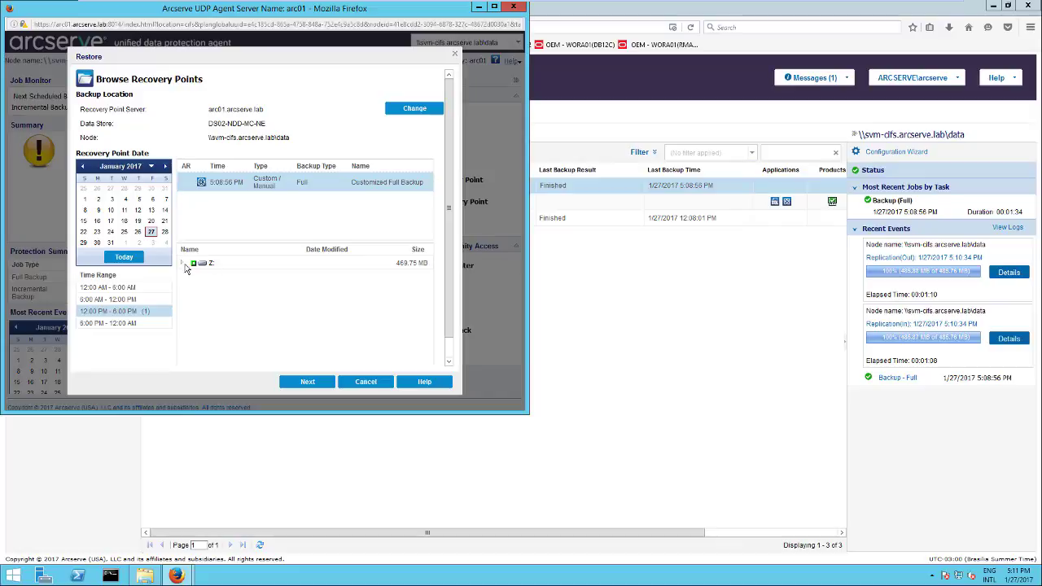
left_click(183, 264)
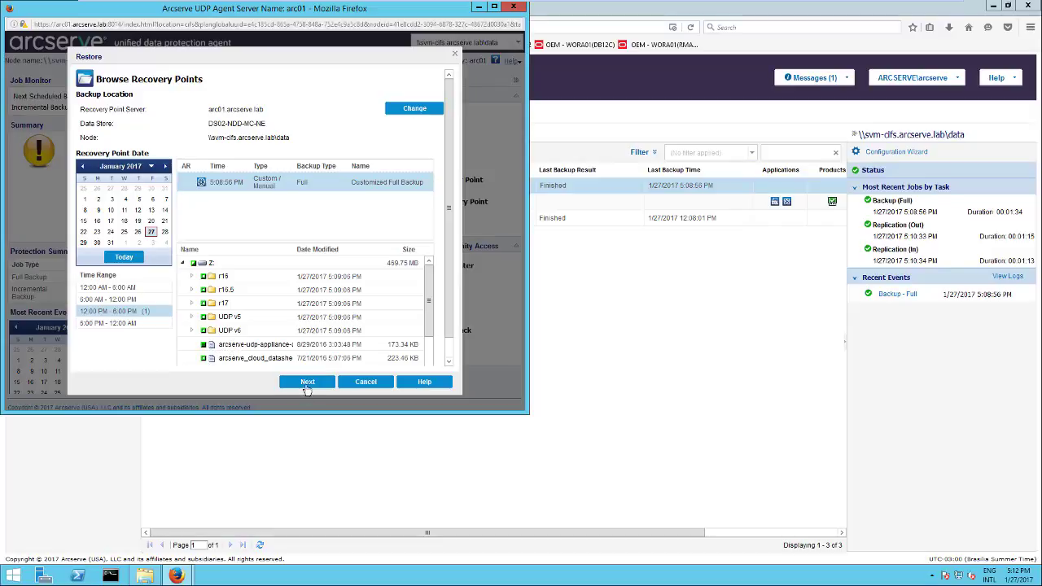
left_click(306, 382)
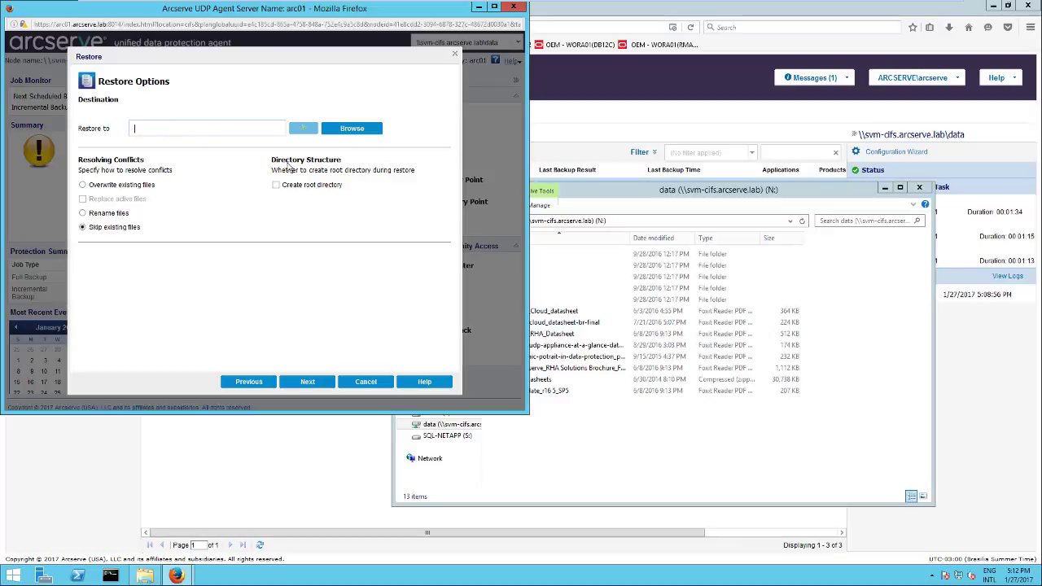
Set the restore destination to \\svm-cifs.arcserve.lab\data and validate the connection with the account username and password.
type("vm")
key("Down")
key("Return")
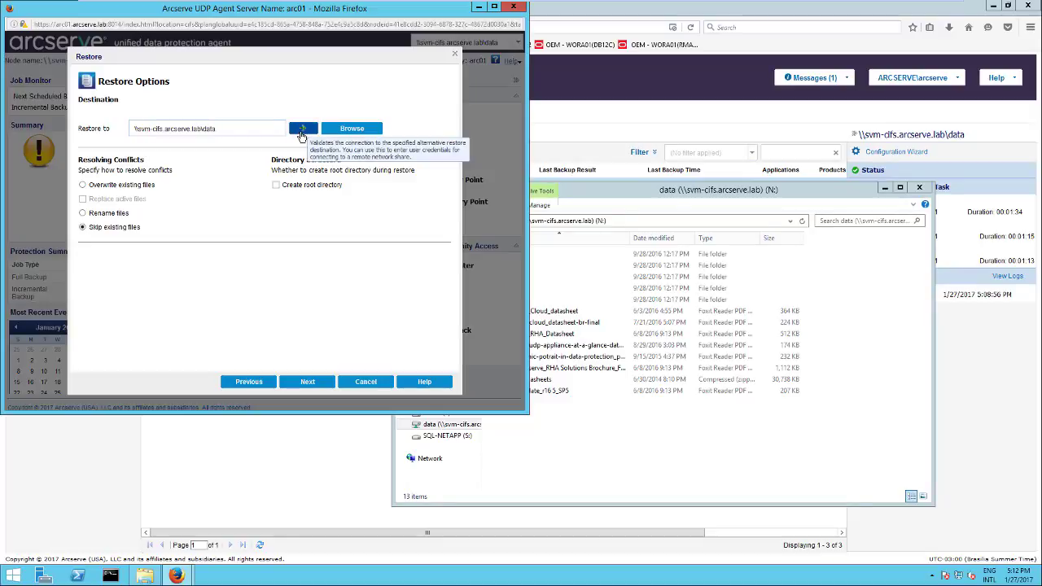
left_click(305, 135)
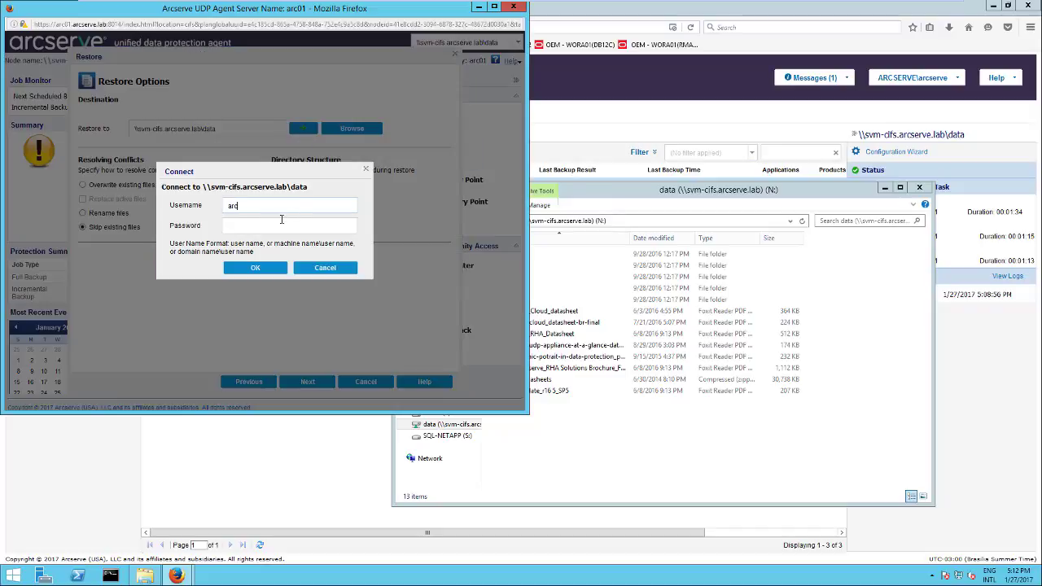
type("arcserve\\administrator")
key("Tab")
type("••••••••••")
left_click(248, 274)
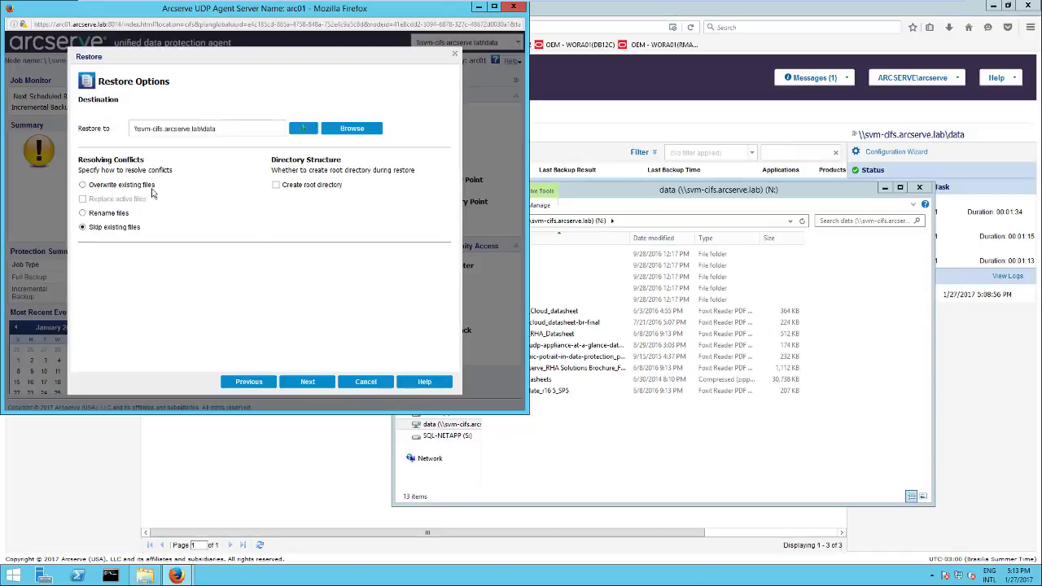
Resolve restore conflicts by renaming files and start the restore job.
left_click(110, 215)
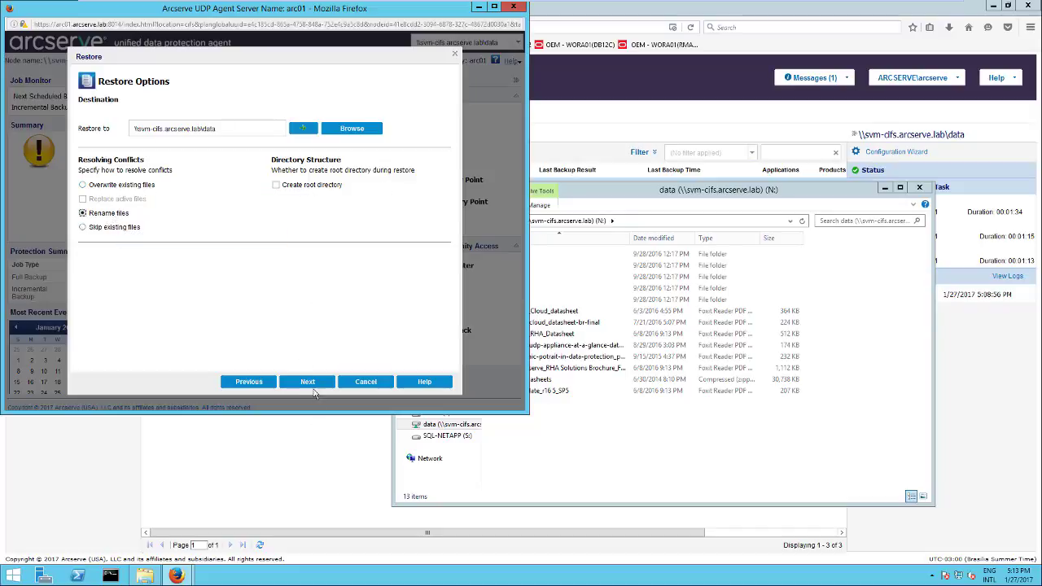
left_click(311, 385)
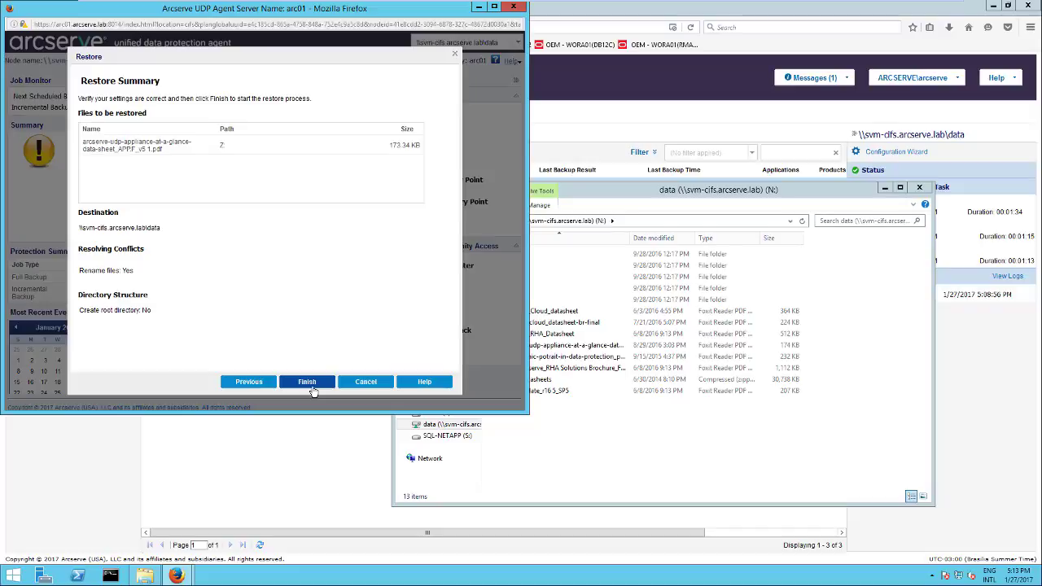
left_click(307, 382)
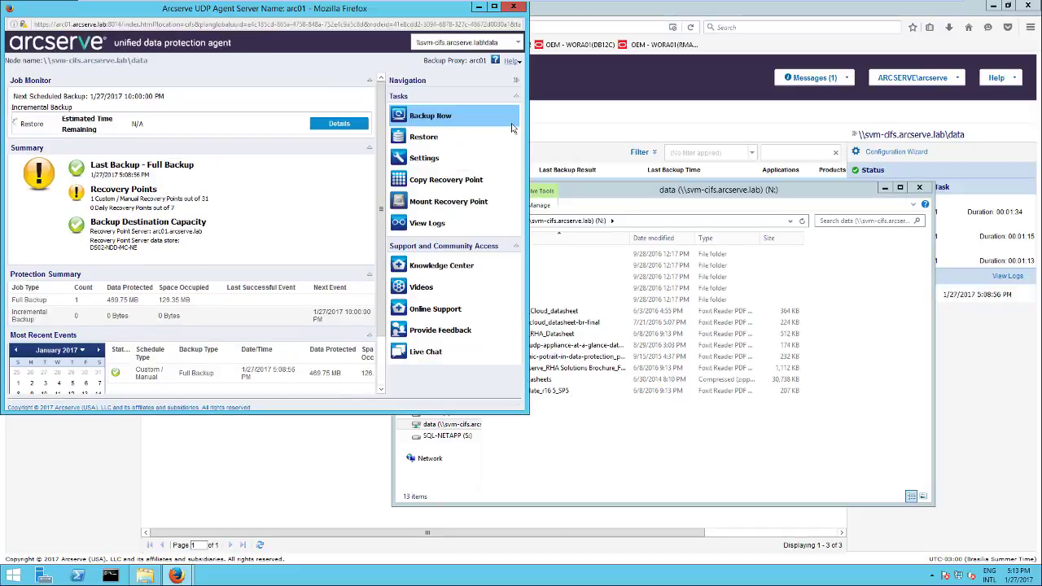
Close the agent and file explorer windows, and view the Restore job among the jobs in progress.
left_click(514, 9)
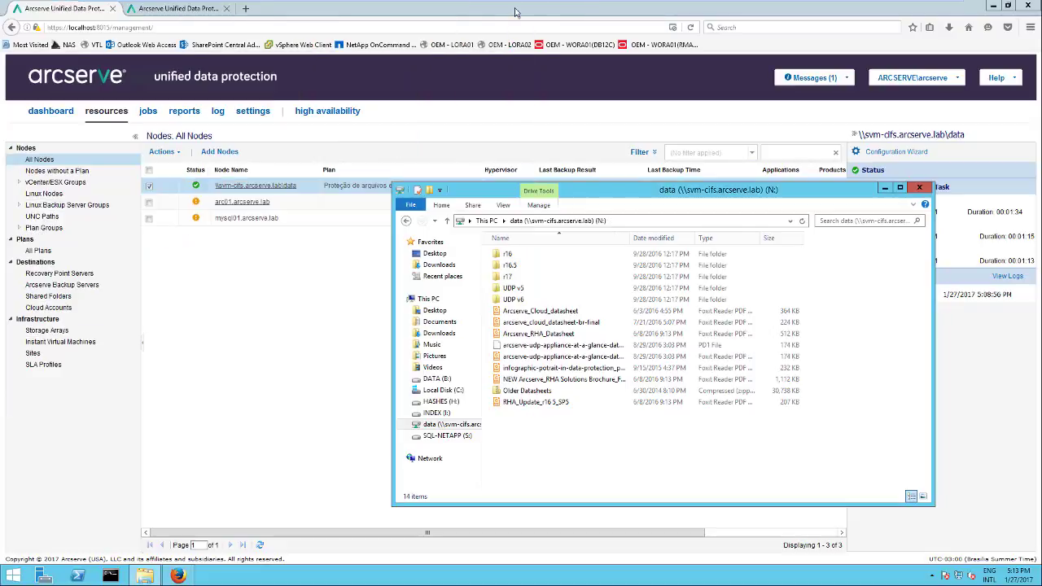
left_click(515, 12)
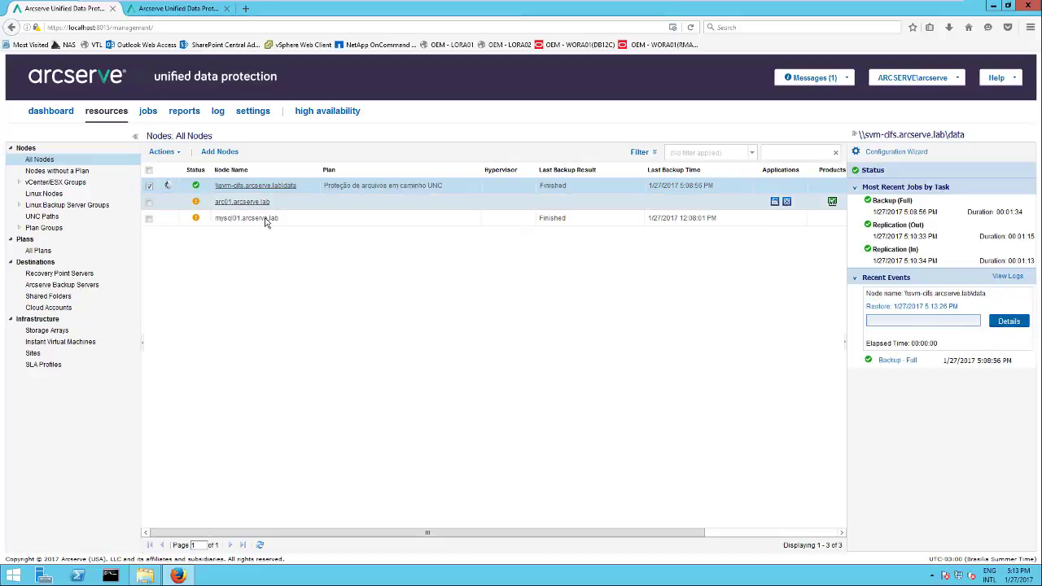
left_click(149, 118)
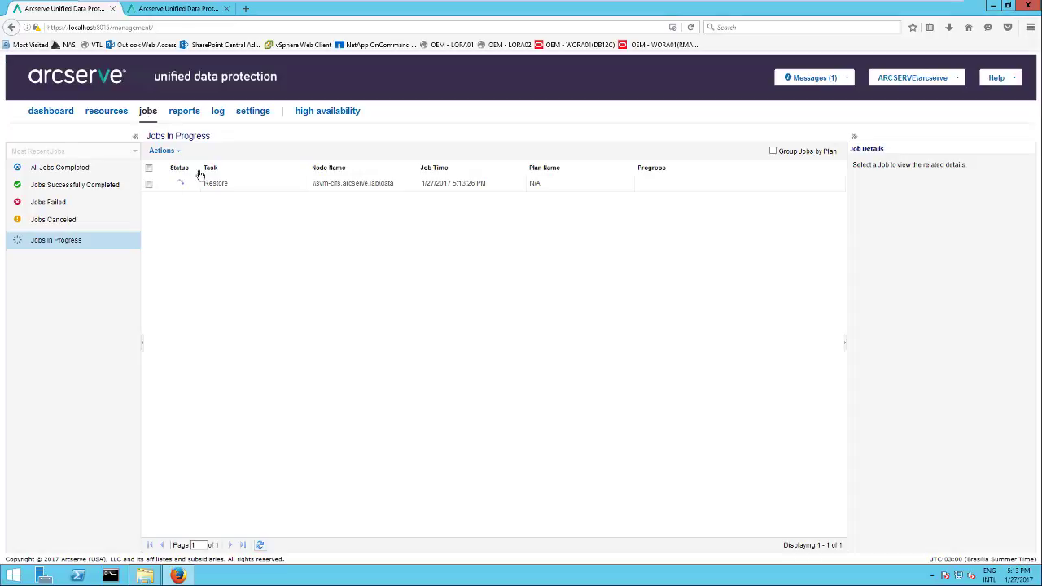
left_click(263, 190)
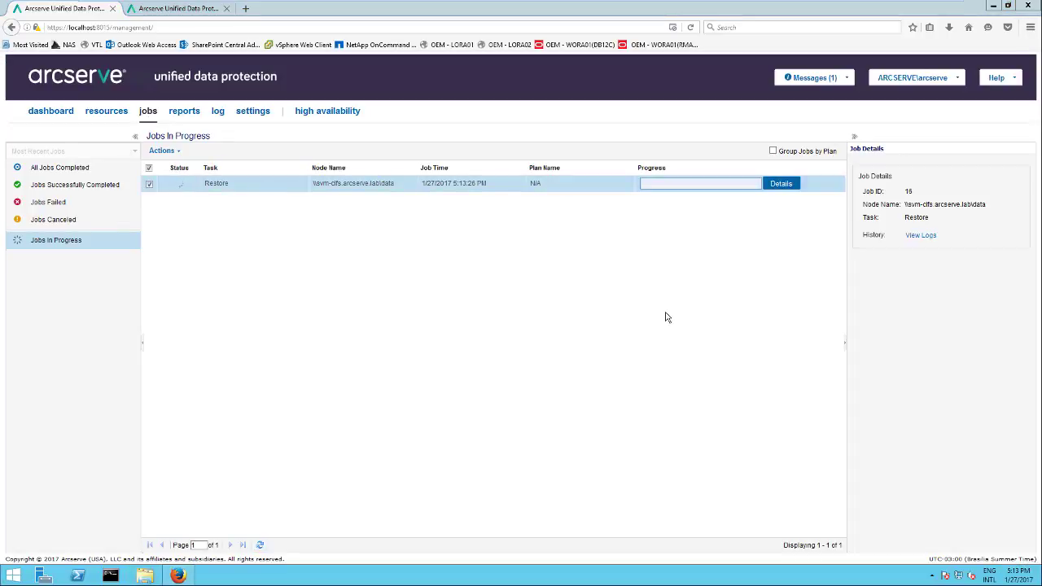